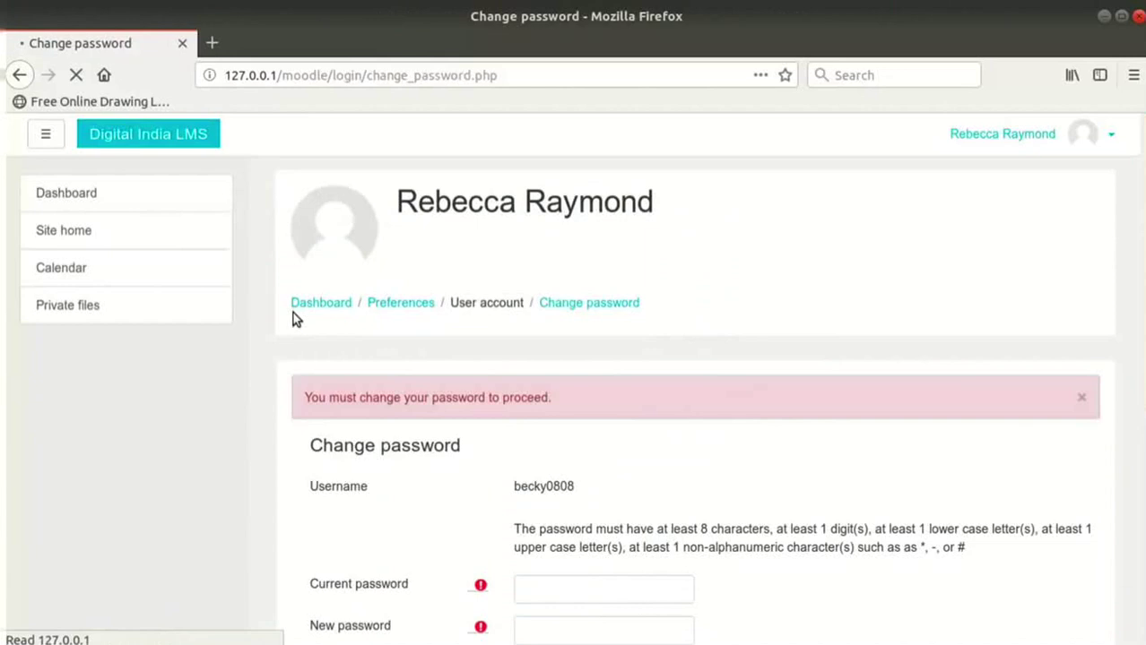
- Change the account password by entering the current password and the new password twice, save it, and continue to the dashboard
scroll(293, 312, down, 3)
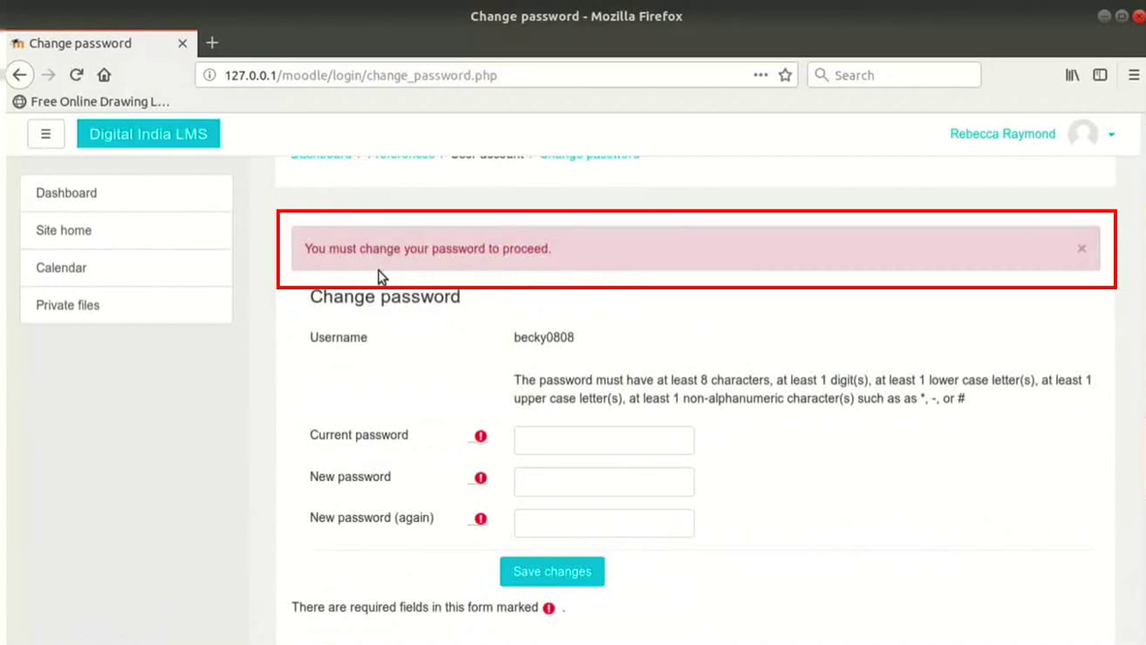
click(600, 439)
text(••••••••••••••••)
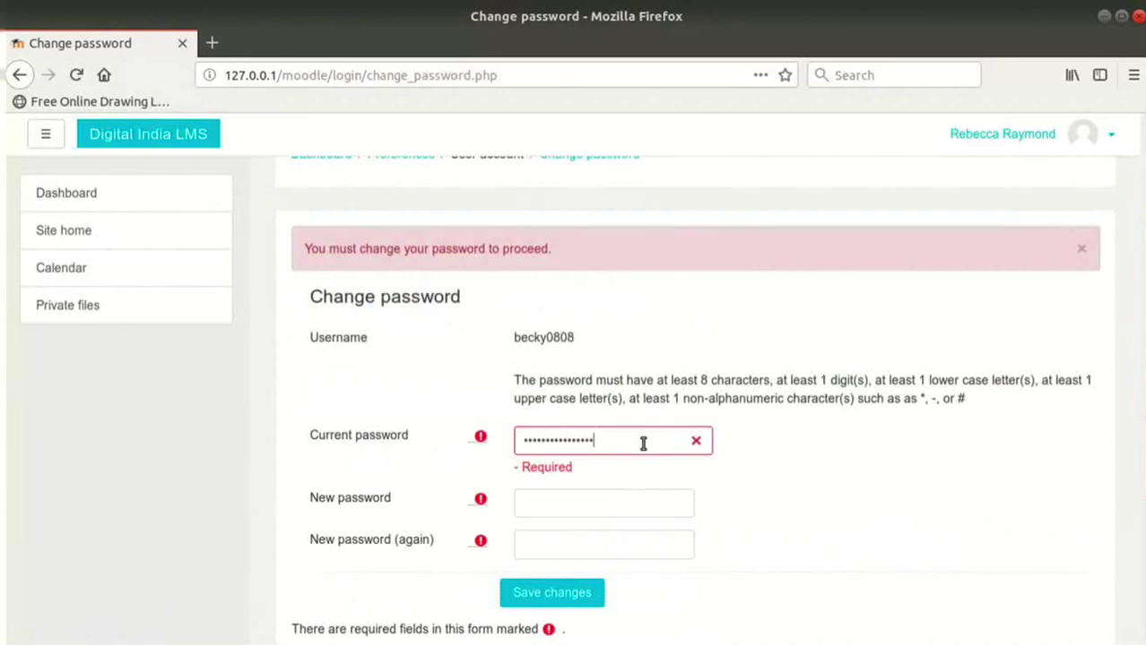
click(644, 504)
text(•••••••••••••••••)
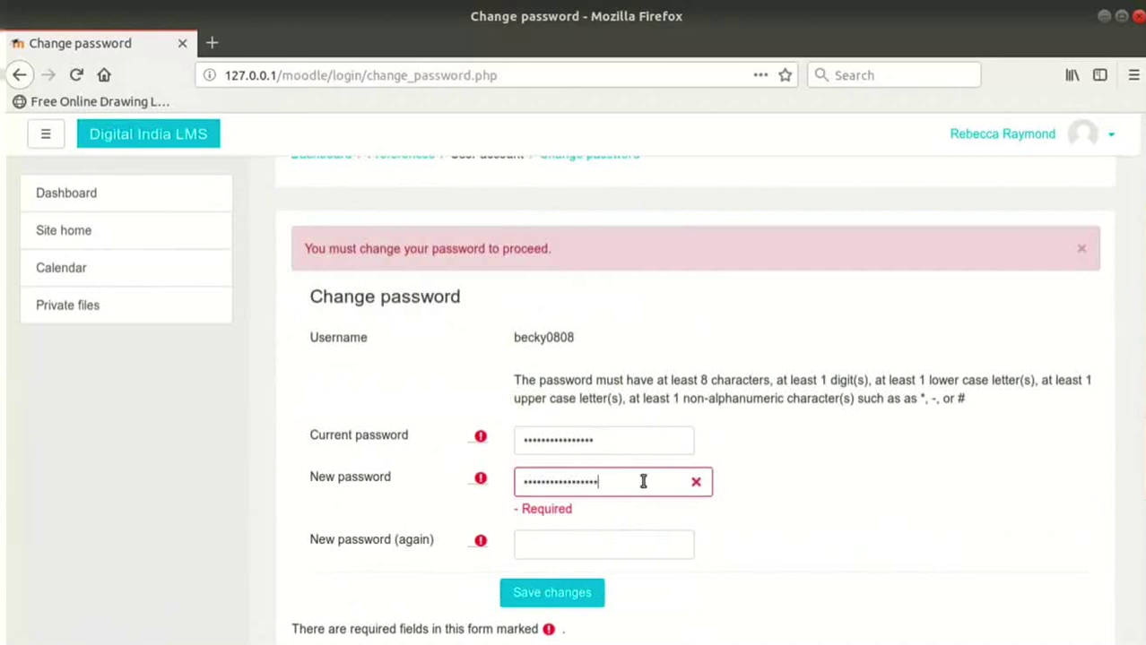
key(Tab)
text(•••••••••••••••••)
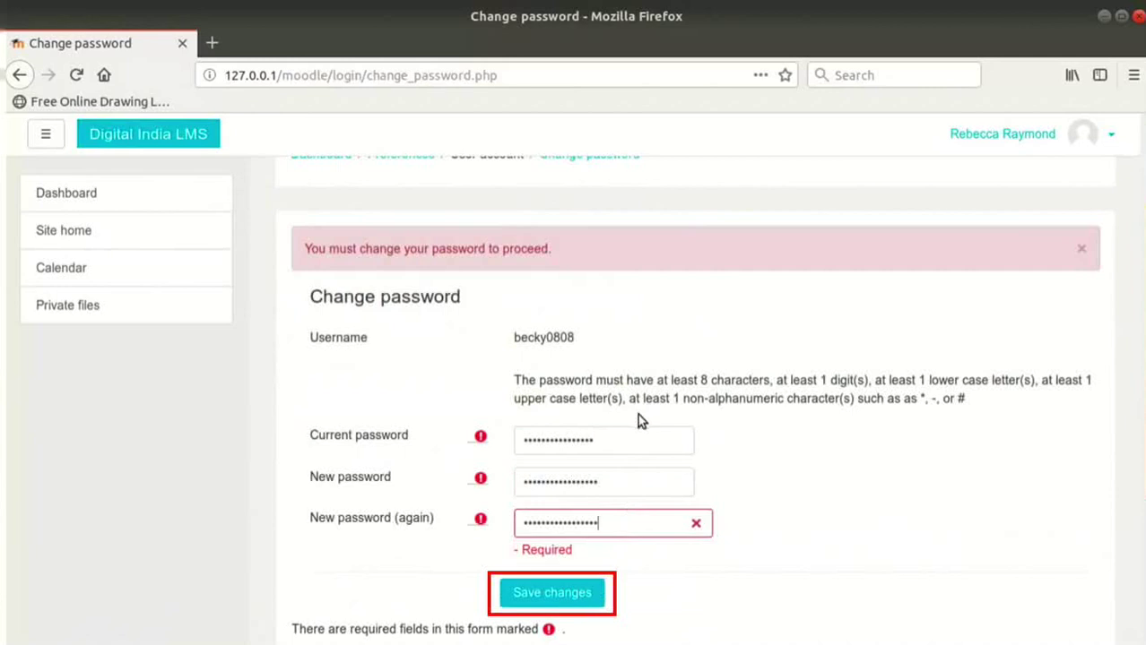
scroll(637, 415, down, 1)
click(587, 547)
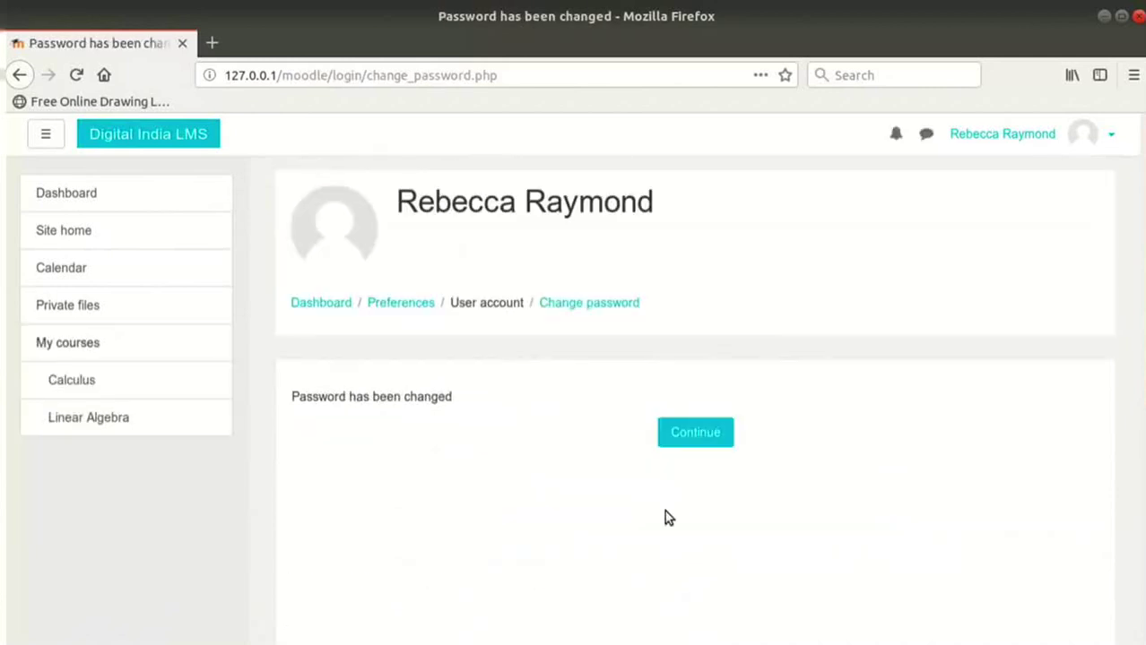
scroll(426, 307, down, 2)
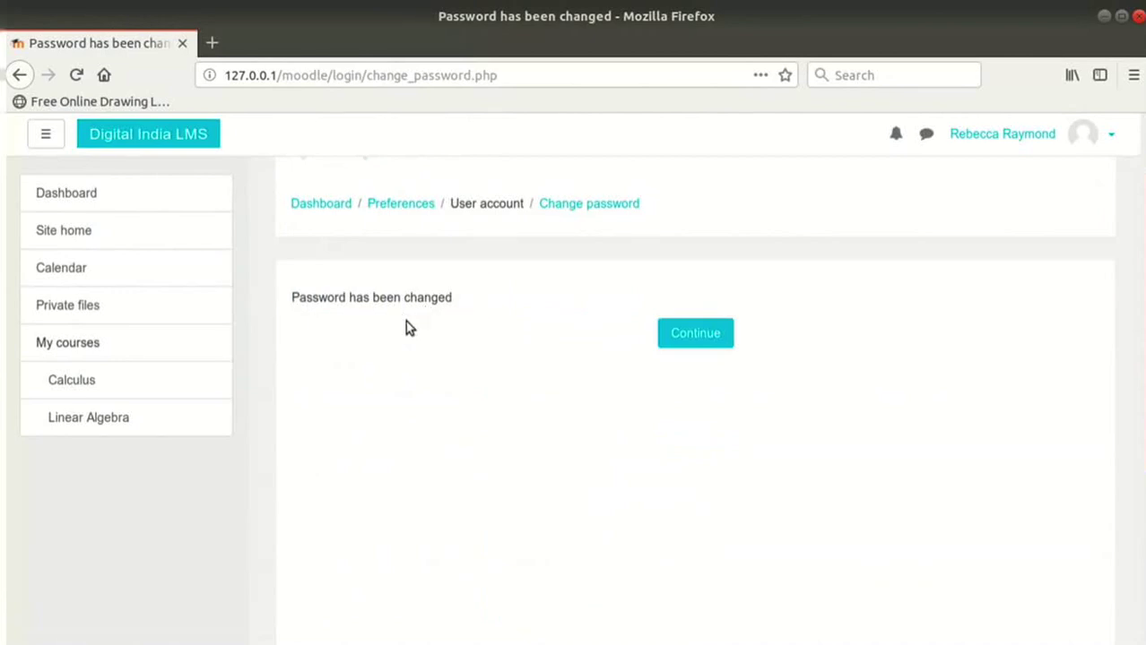
click(673, 346)
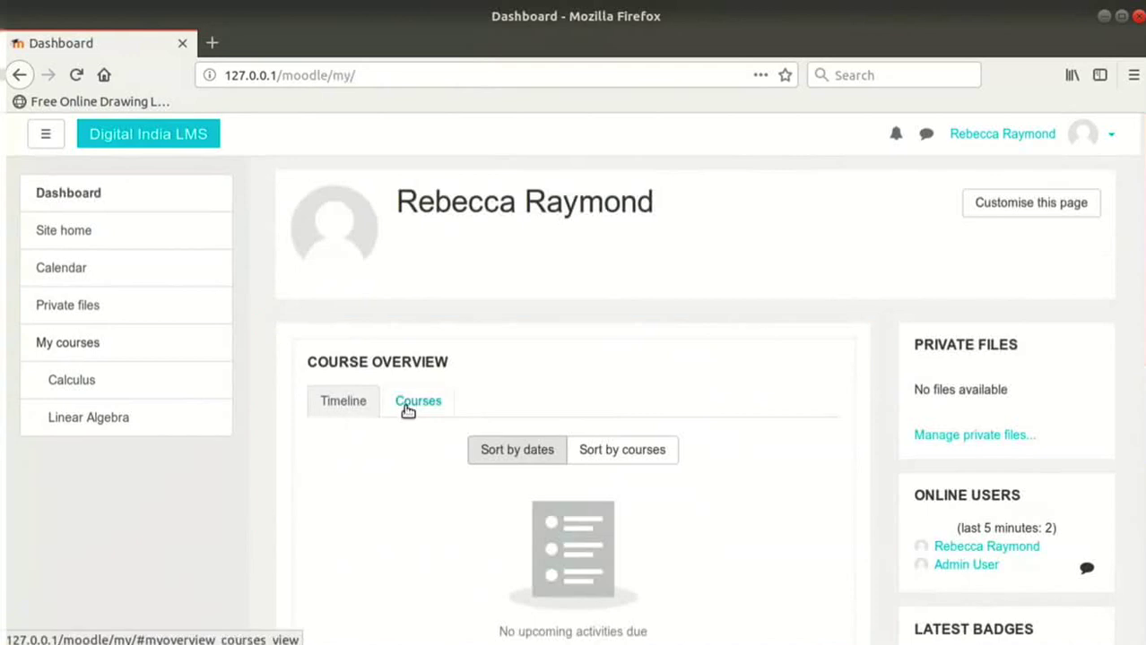
- View the in-progress, future and past courses in the dashboard's Course Overview
scroll(1091, 437, down, 2)
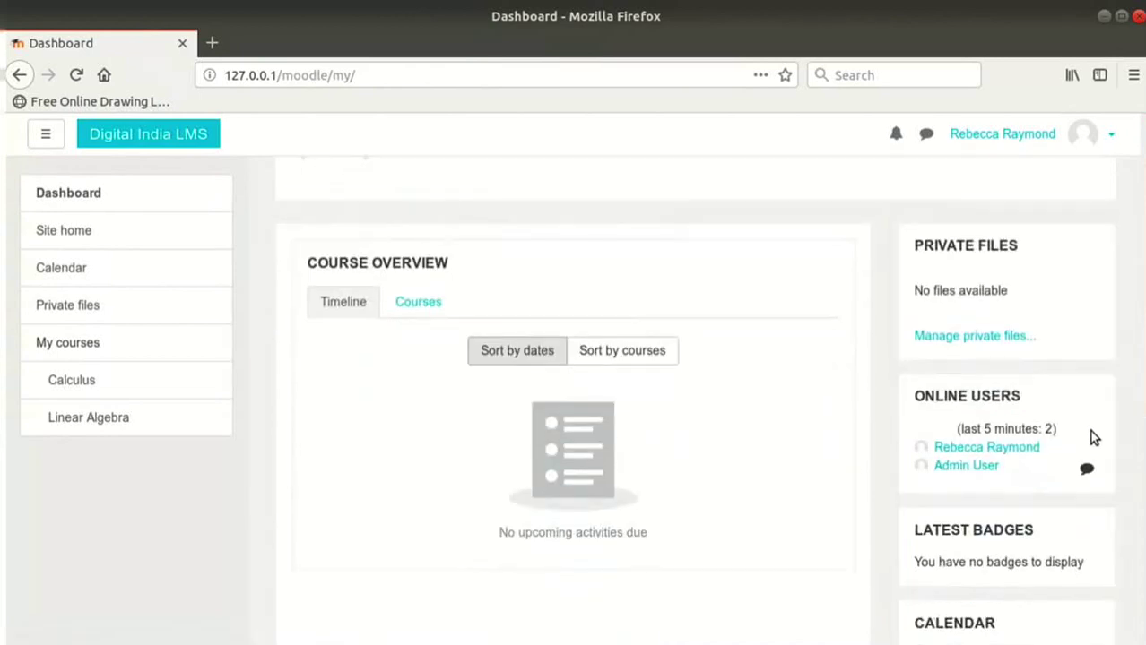
click(421, 300)
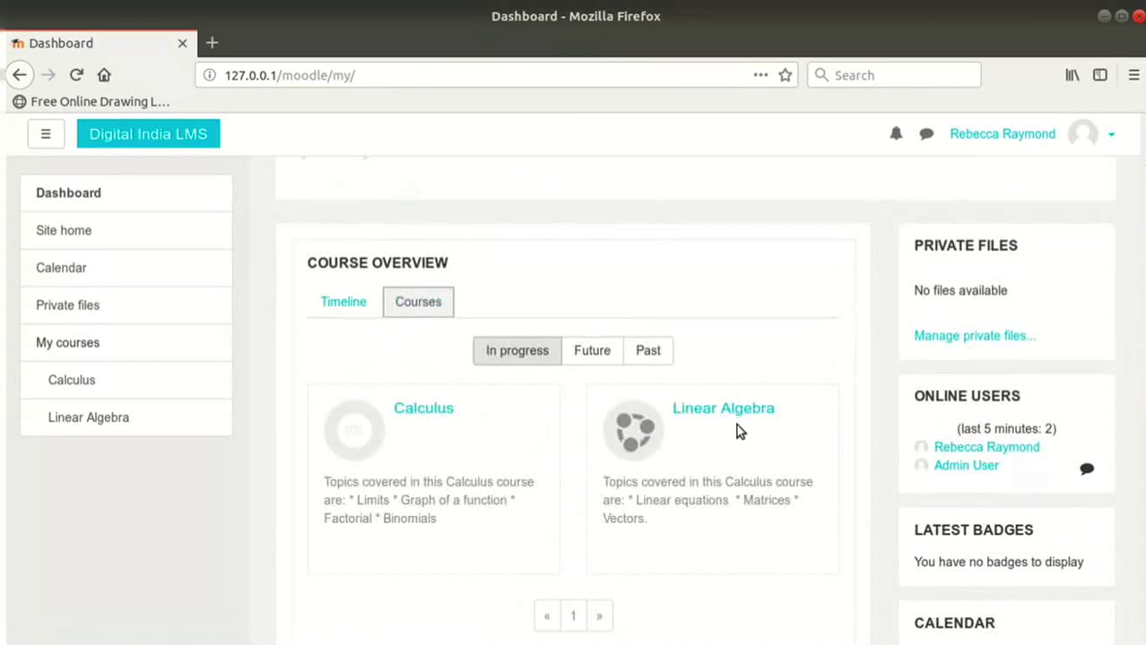
click(599, 352)
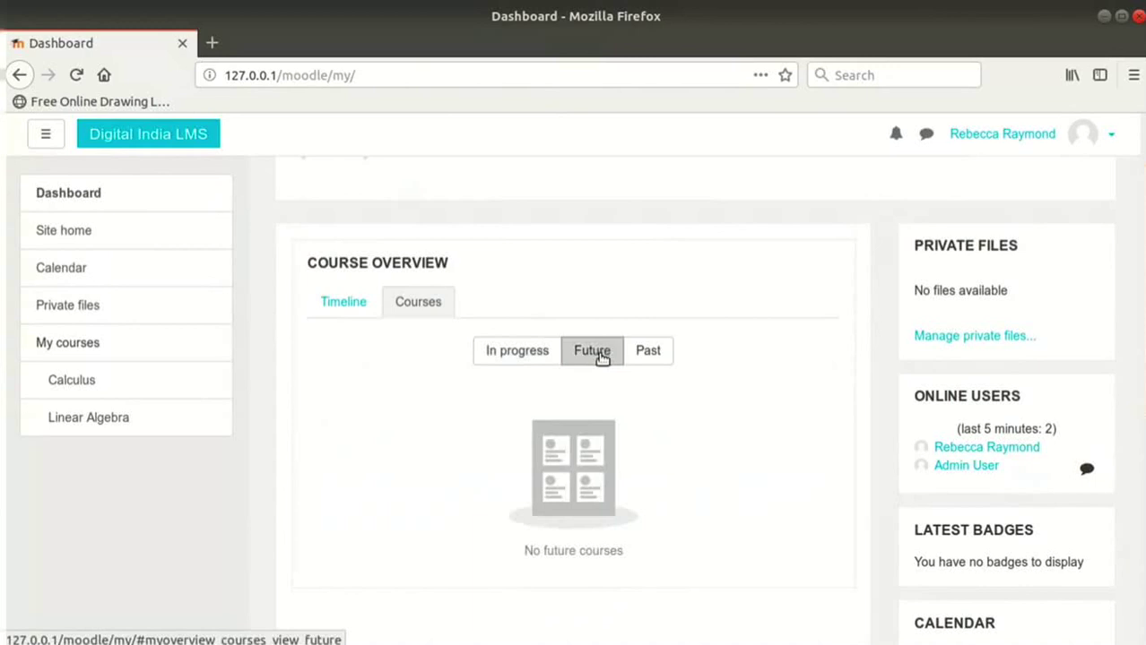
click(658, 360)
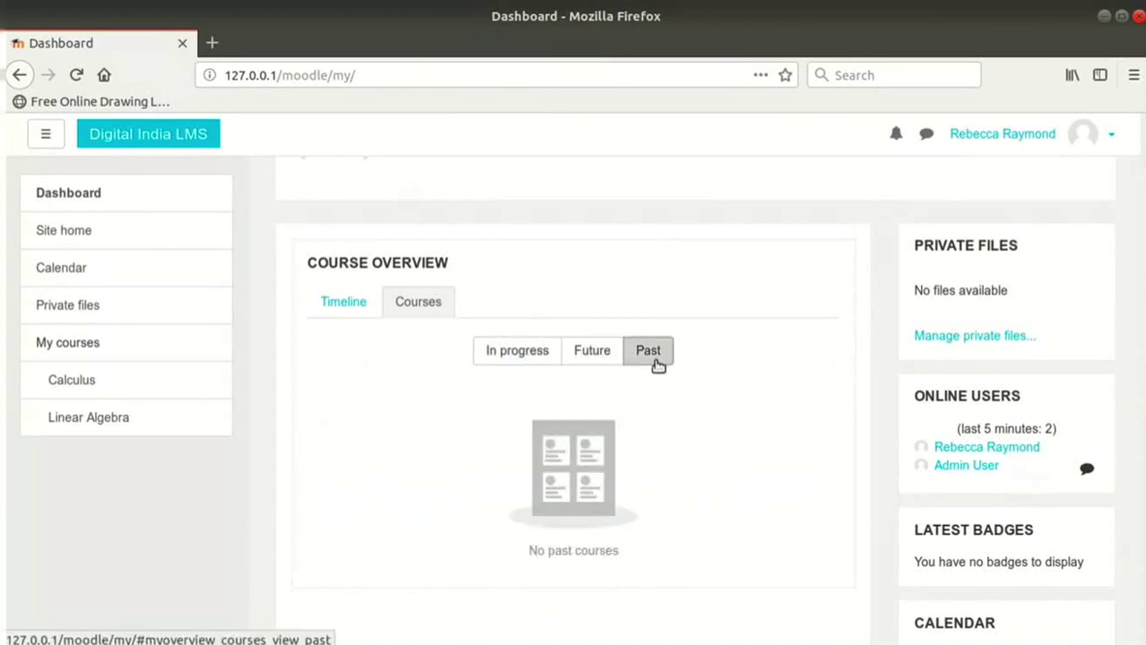
- Hide the navigation drawer and show it again
scroll(659, 376, up, 2)
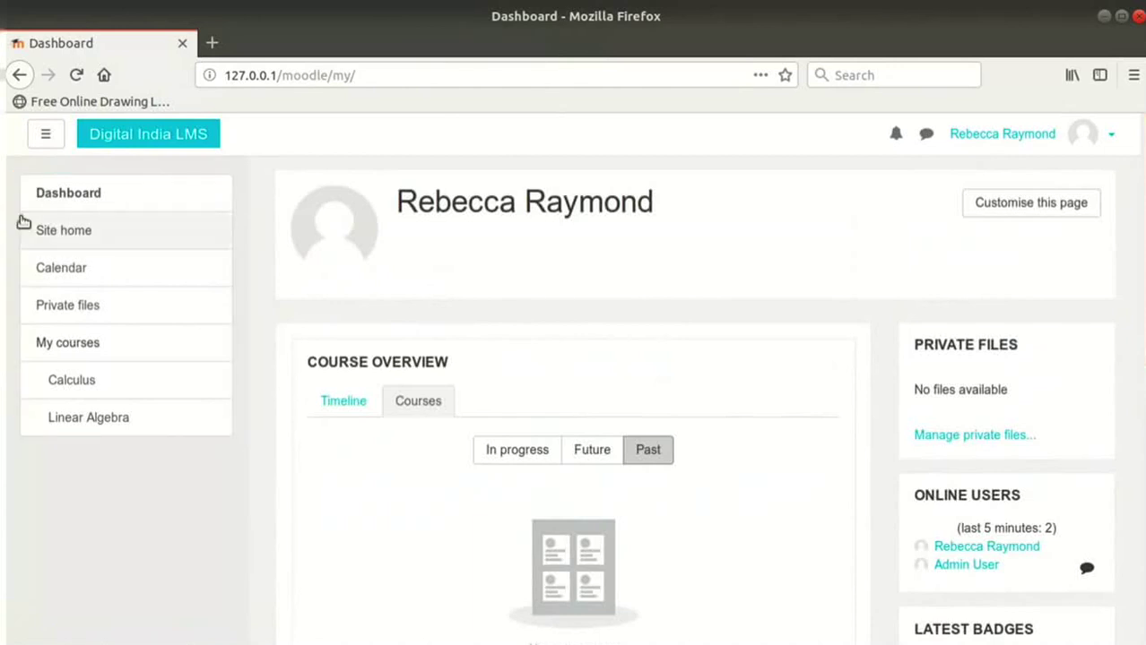
click(48, 142)
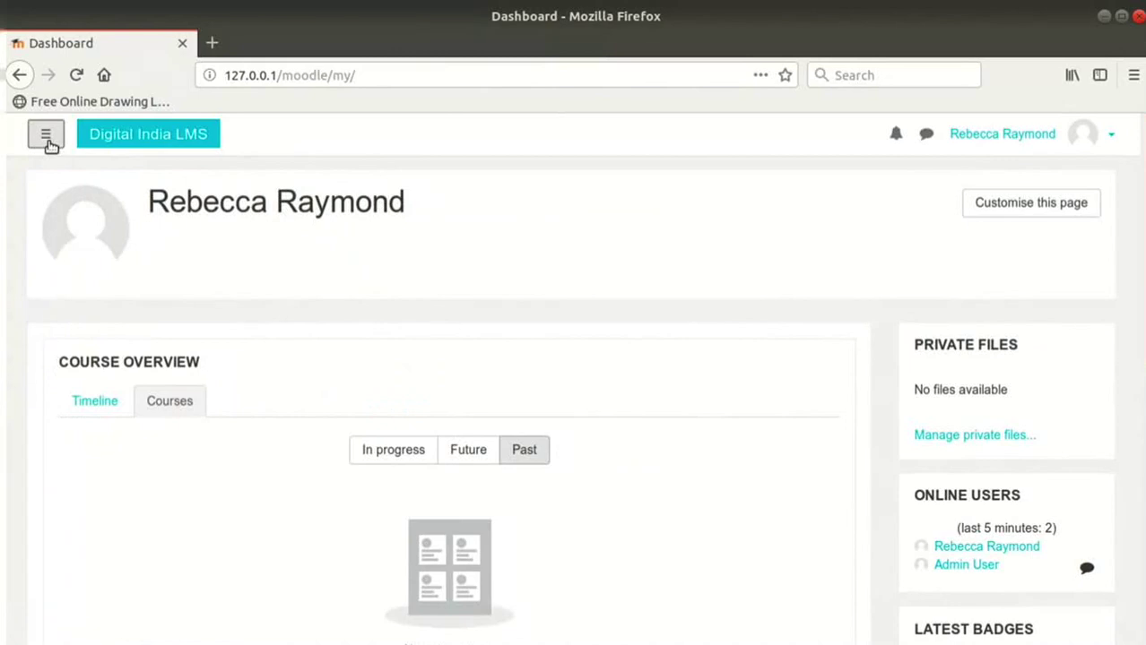
click(46, 136)
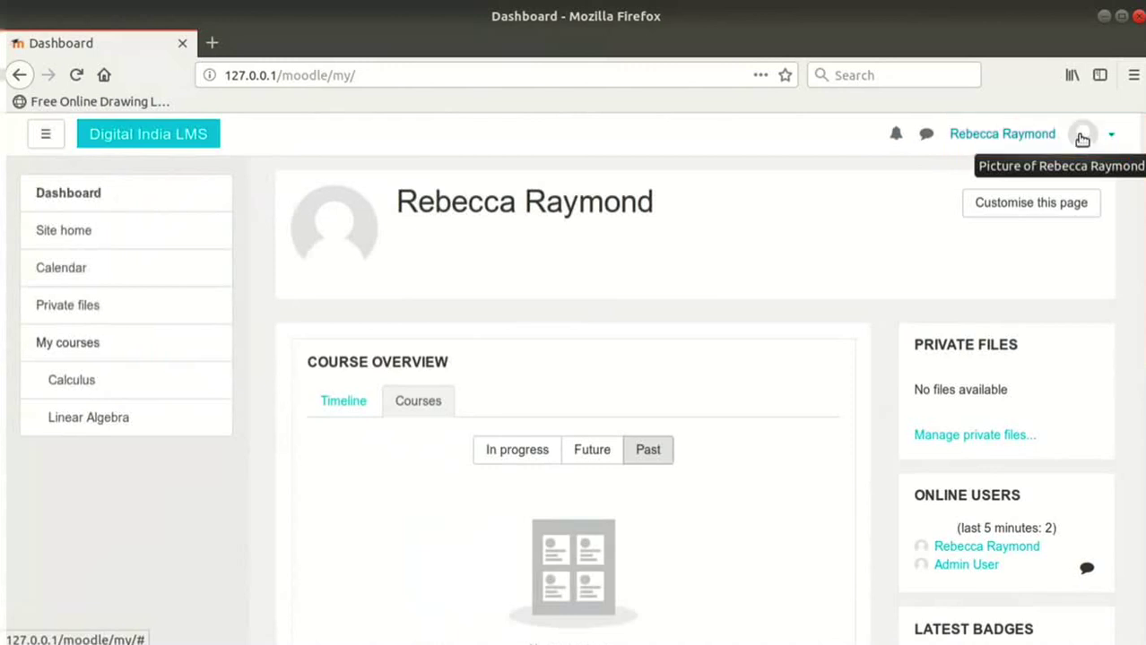
- Open the signed-in account's profile page and start editing its user details
click(1081, 139)
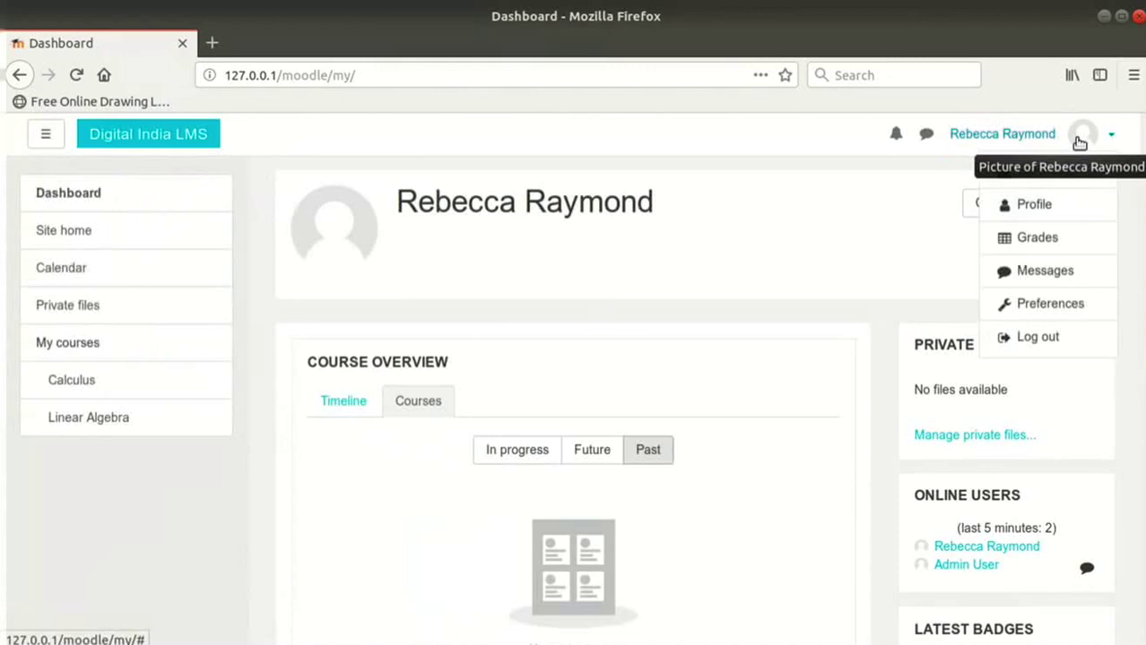
click(1080, 141)
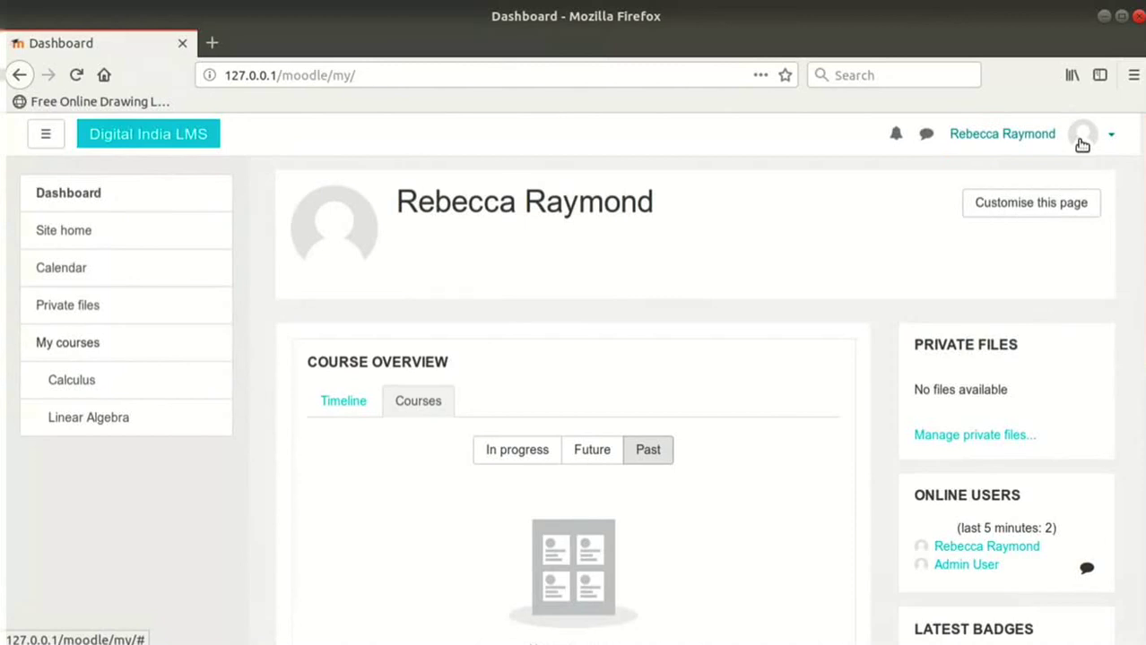
click(1082, 143)
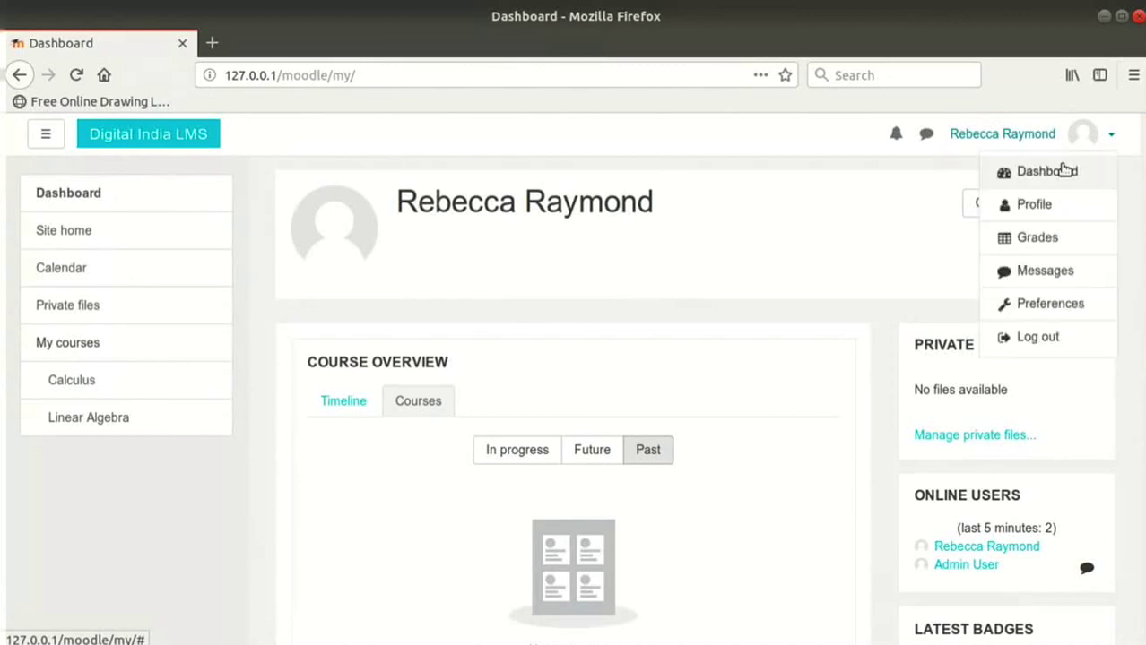
click(1035, 206)
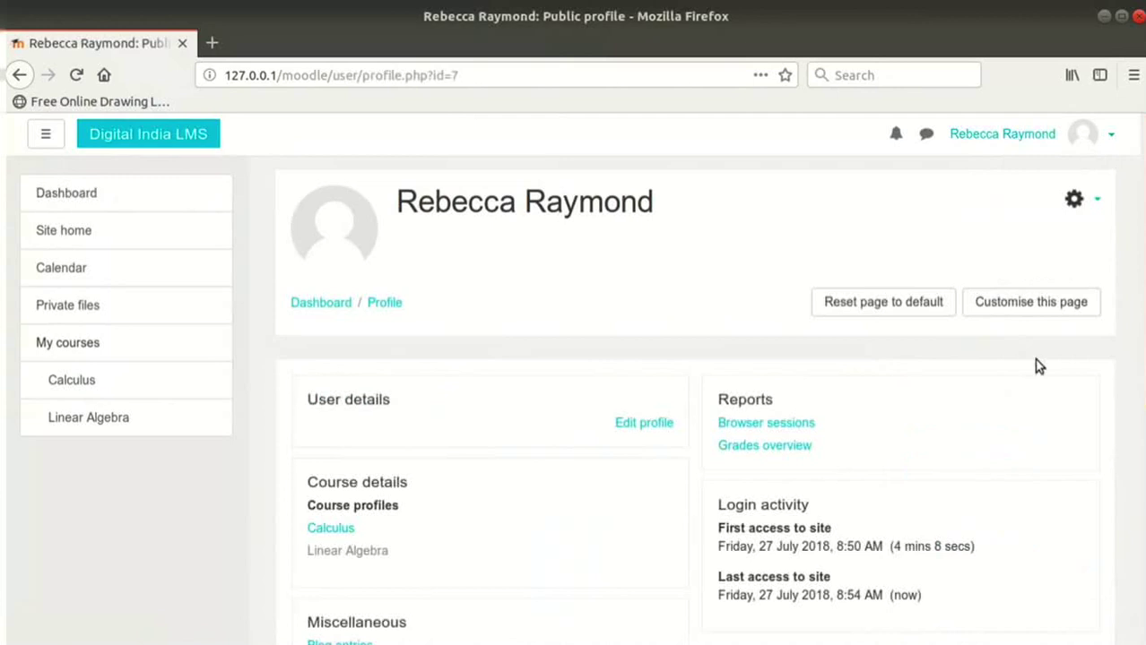
scroll(1031, 367, down, 3)
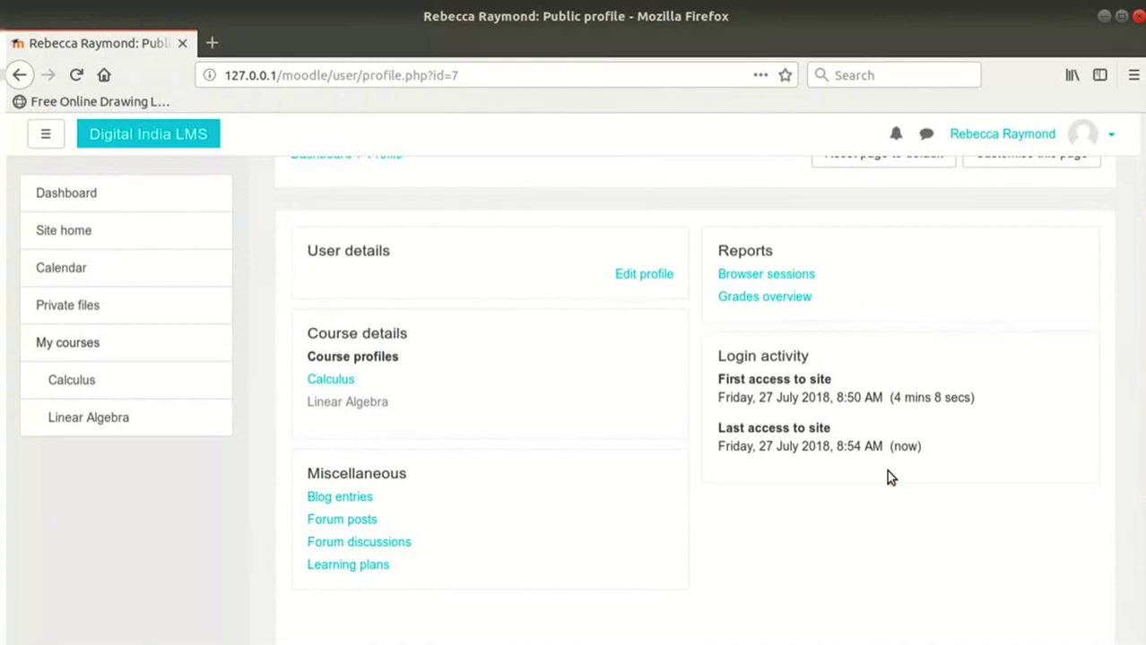
click(663, 277)
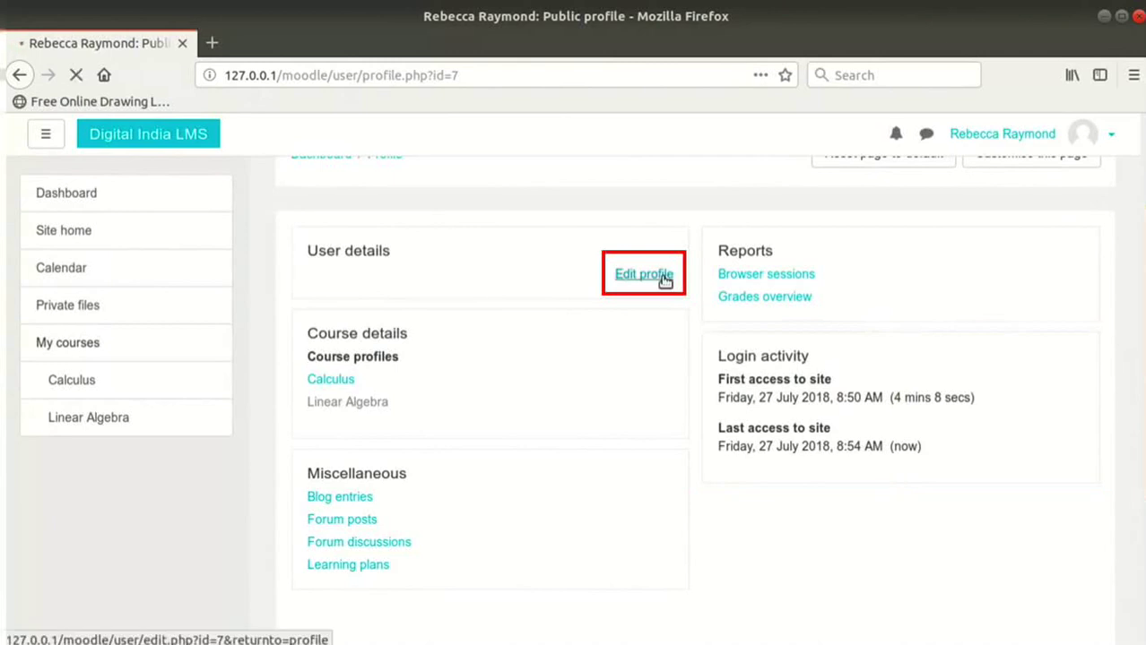
click(664, 280)
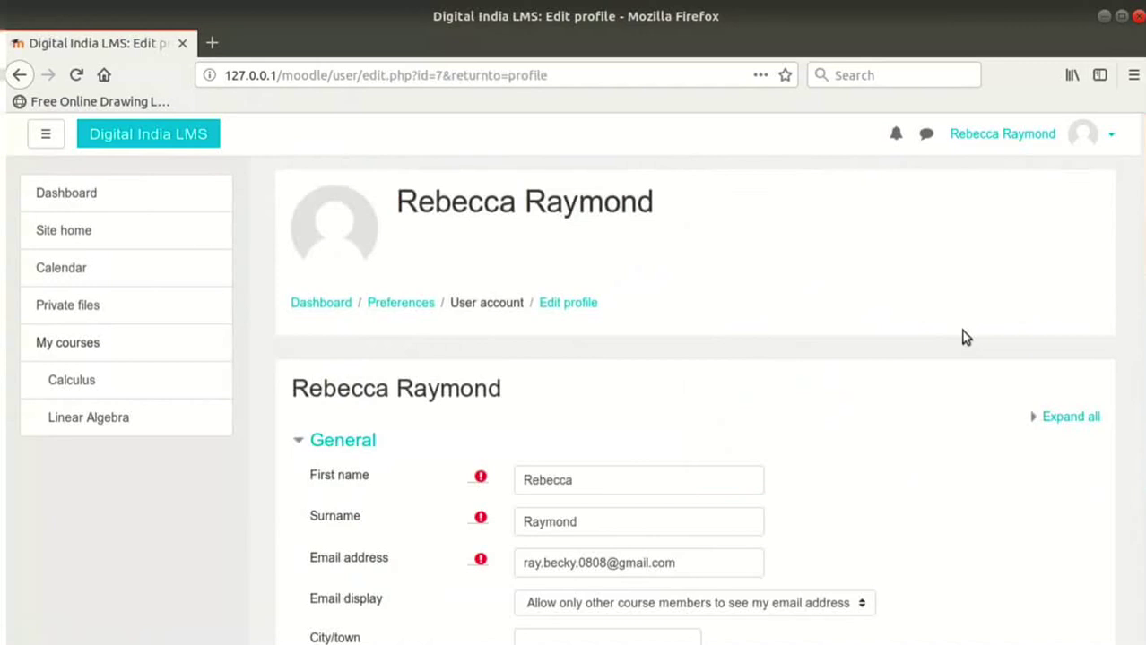
- Look through the profile form, collapse all of its sections and expand only the General section
scroll(964, 337, down, 2)
scroll(819, 367, down, 15)
scroll(822, 366, down, 1)
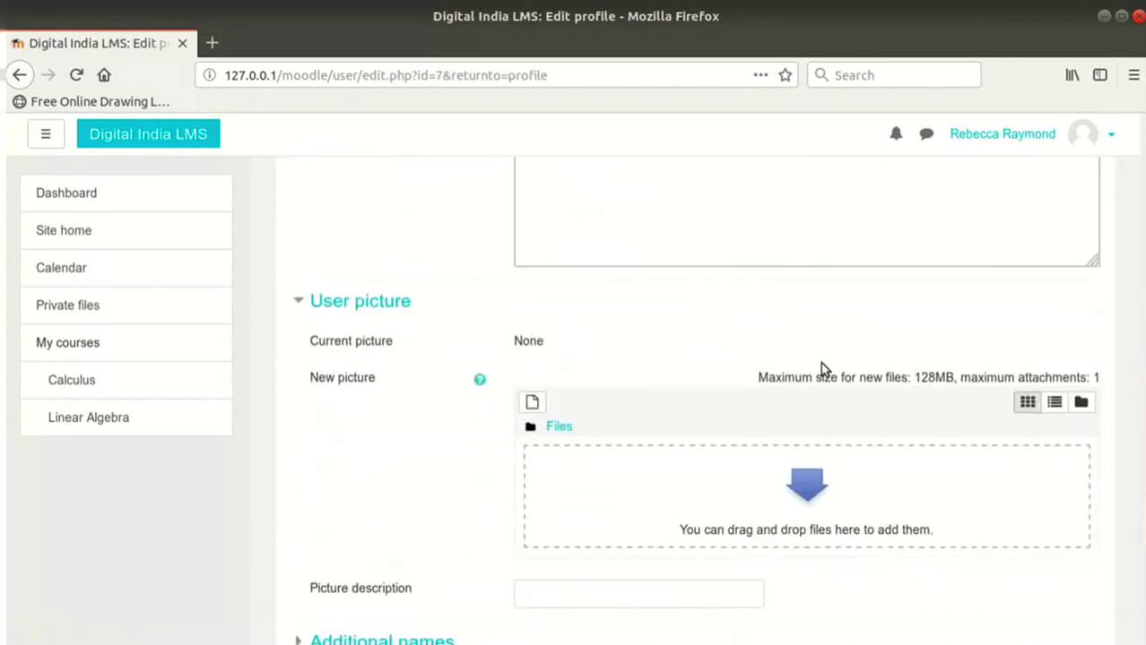
scroll(698, 357, down, 5)
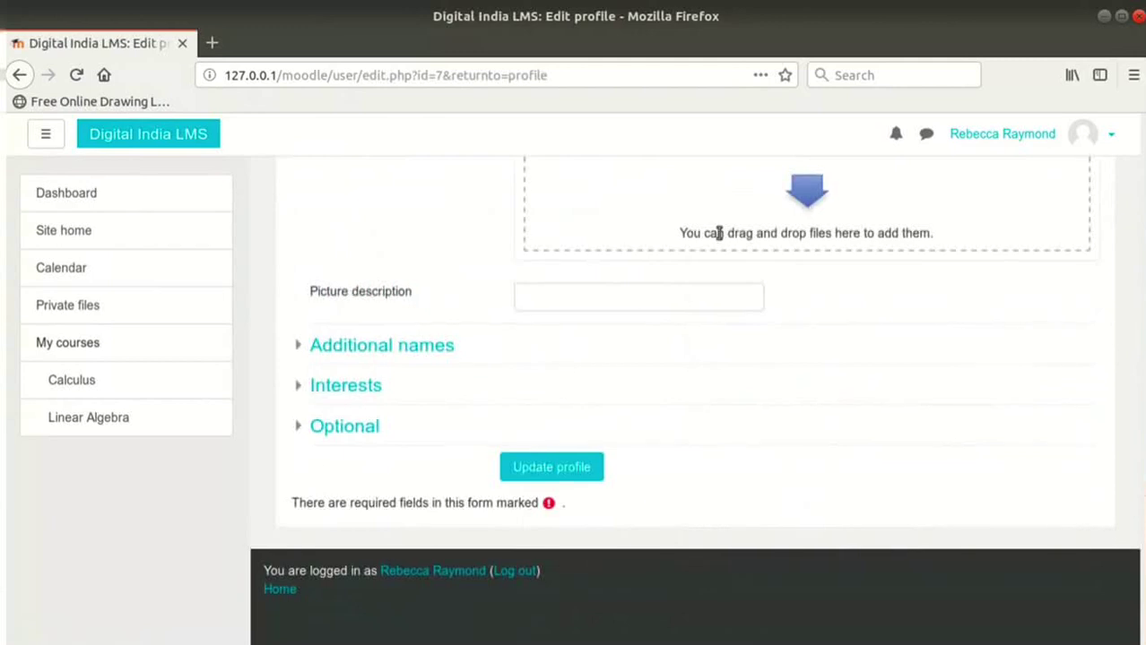
scroll(717, 235, up, 11)
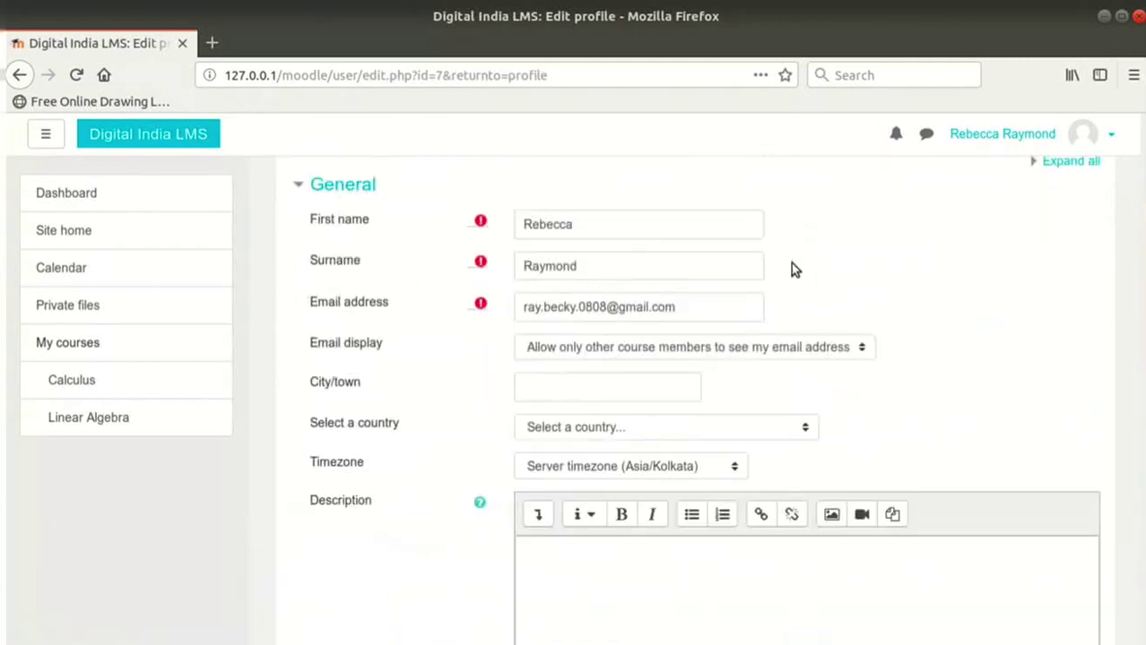
scroll(790, 269, up, 3)
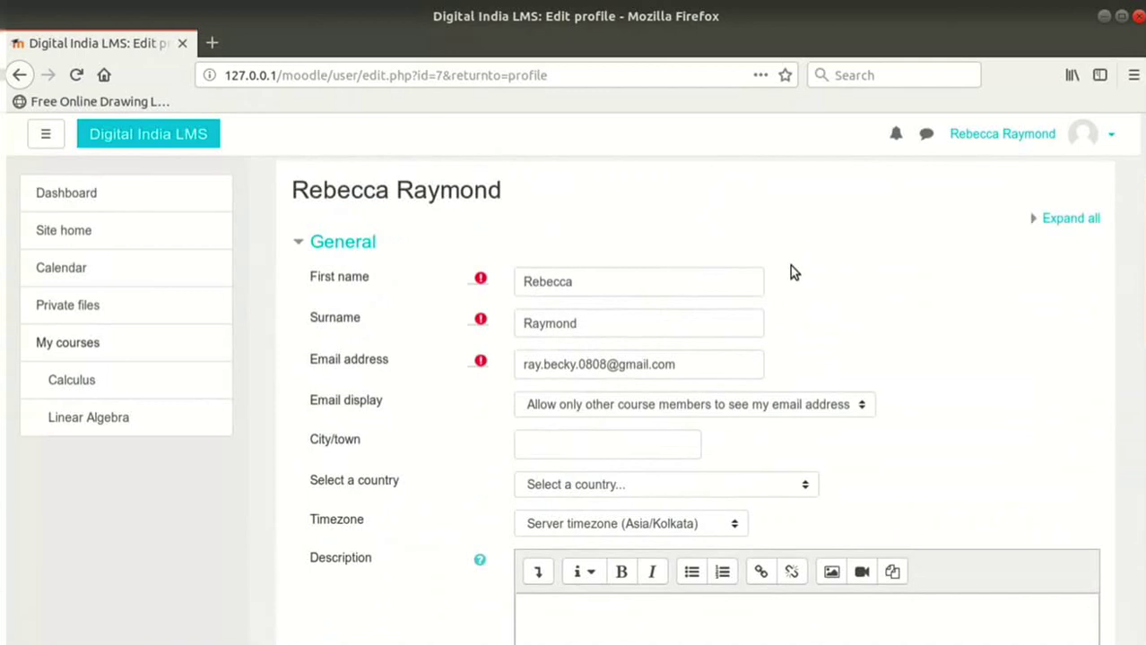
click(1071, 218)
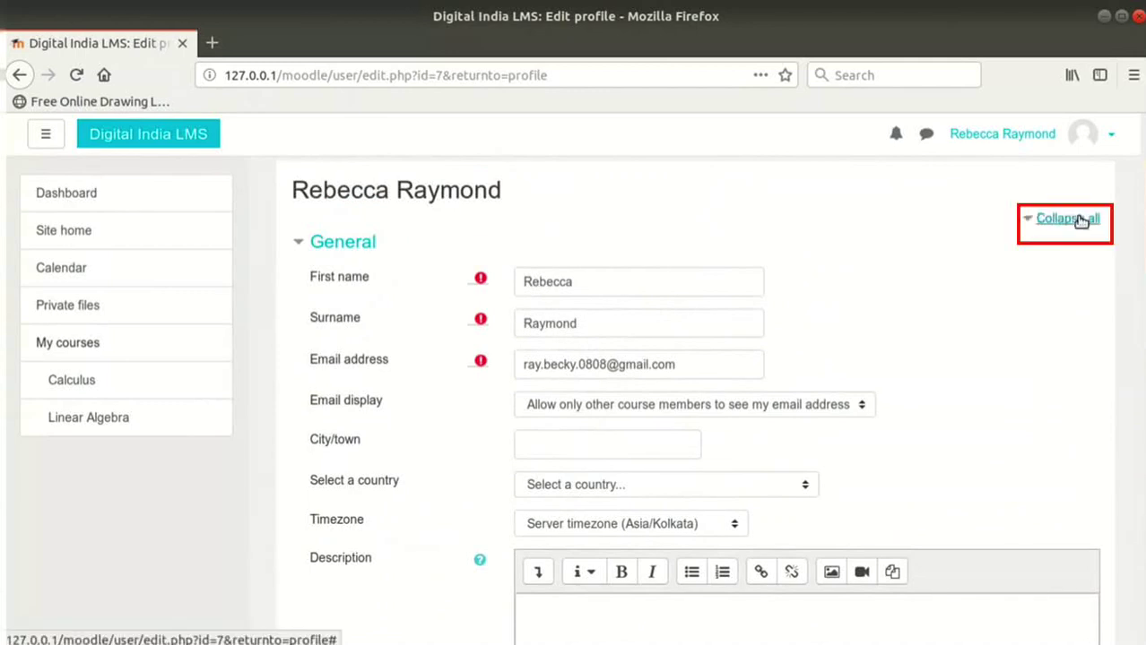
click(1071, 219)
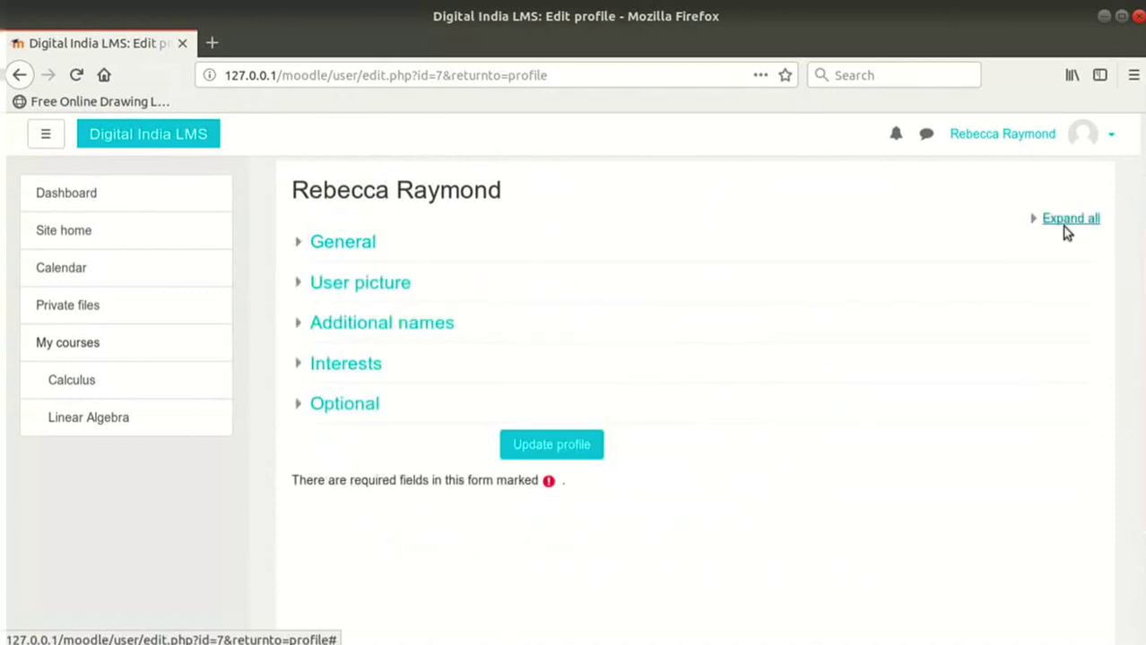
click(358, 244)
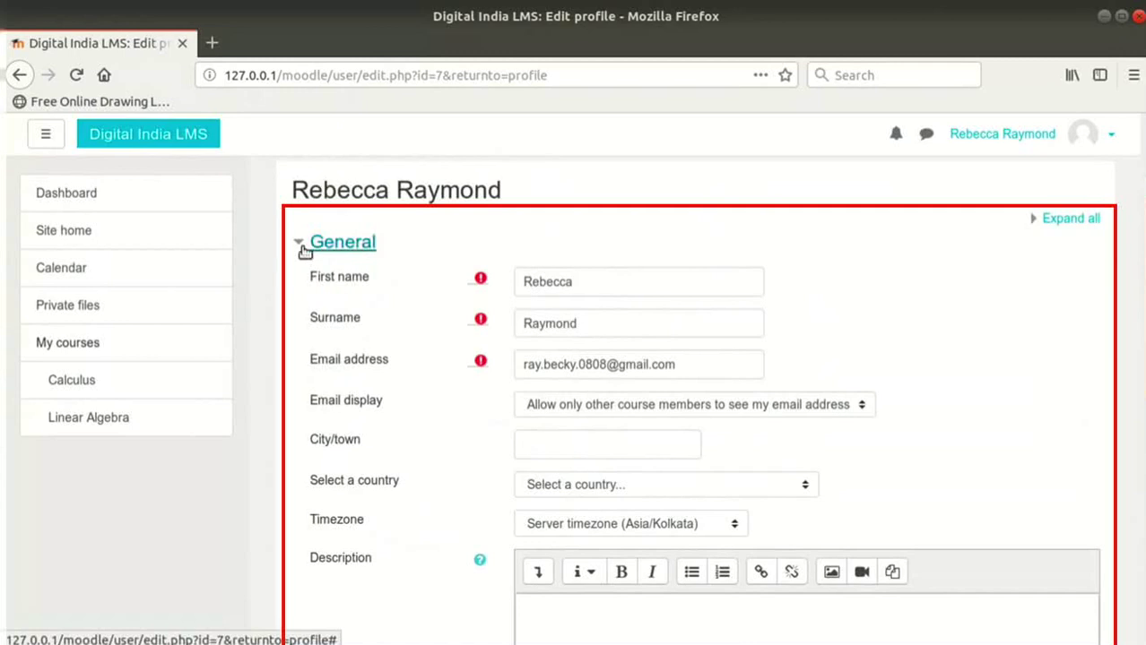
click(305, 247)
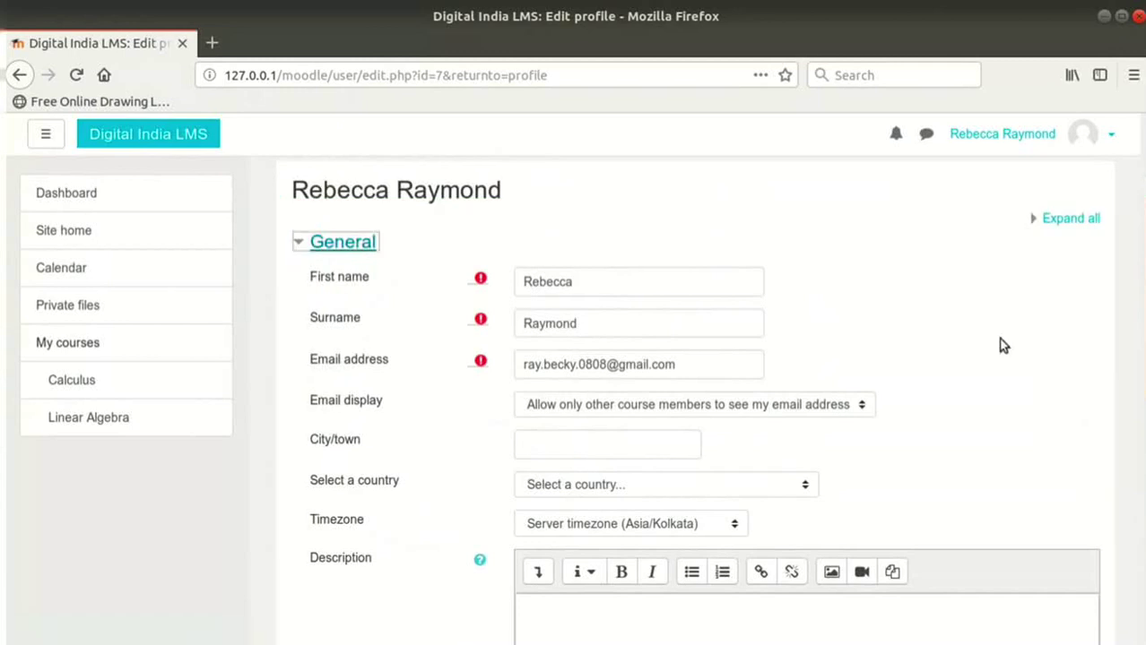
- Fill in the profile description with contact details, specialization in Numerical Analysis and Finite Element Methods, background, R&D areas and courses taught
scroll(1002, 346, down, 3)
click(743, 499)
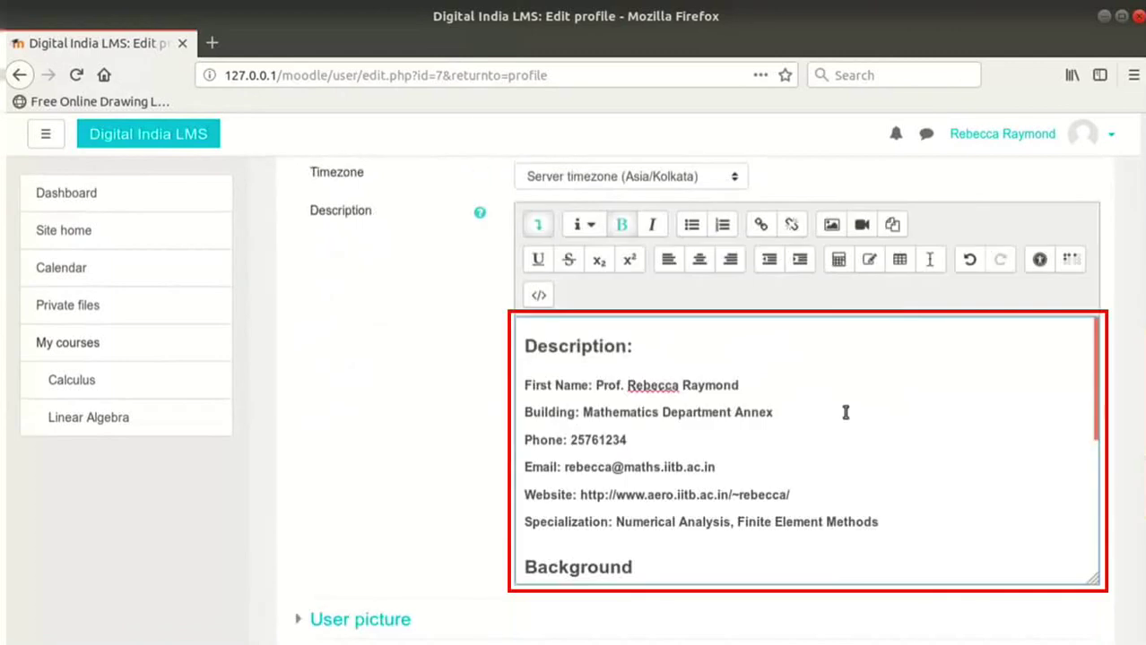
scroll(845, 412, down, 2)
scroll(846, 413, down, 2)
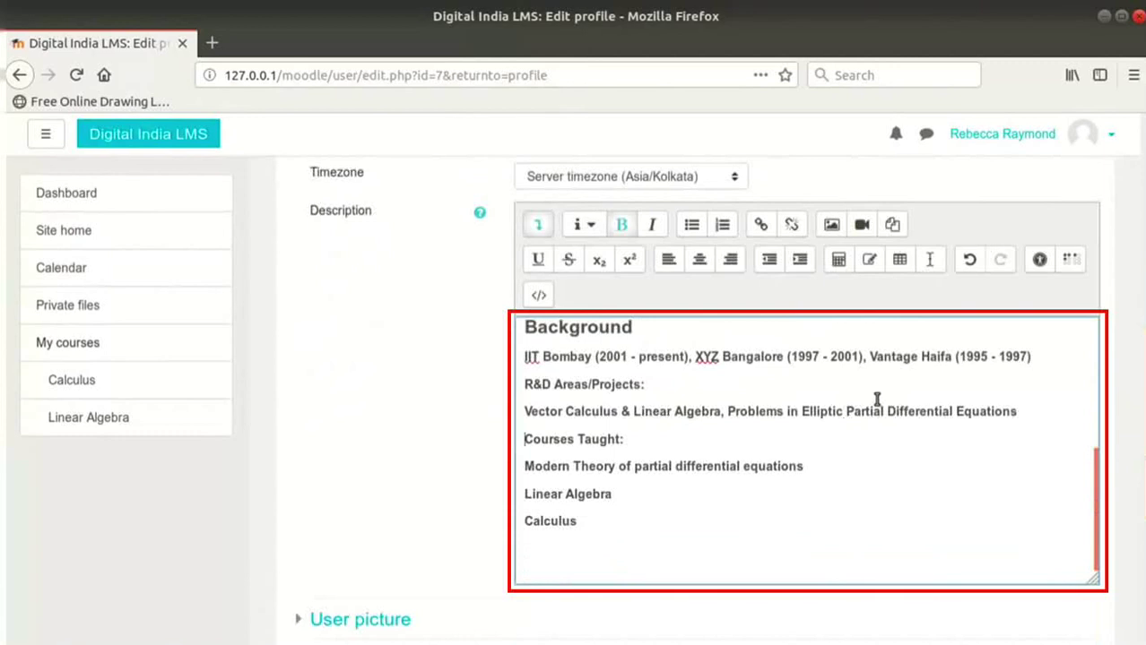
scroll(877, 399, down, 3)
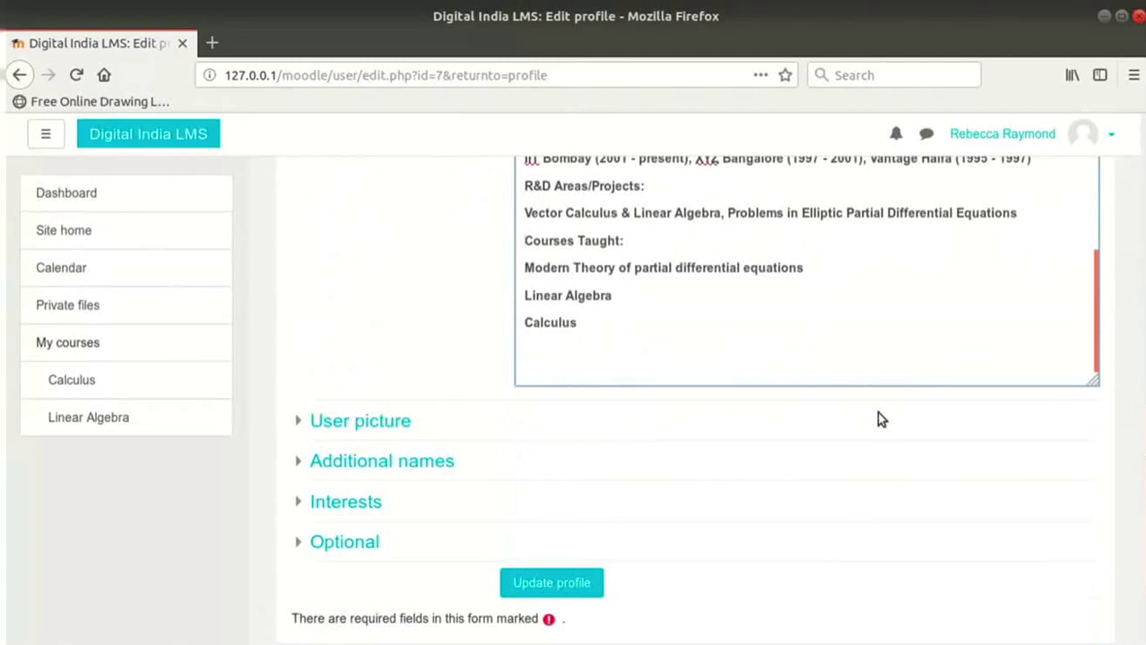
- Expand the User picture section of the profile form
scroll(879, 420, down, 1)
click(303, 372)
scroll(725, 520, down, 2)
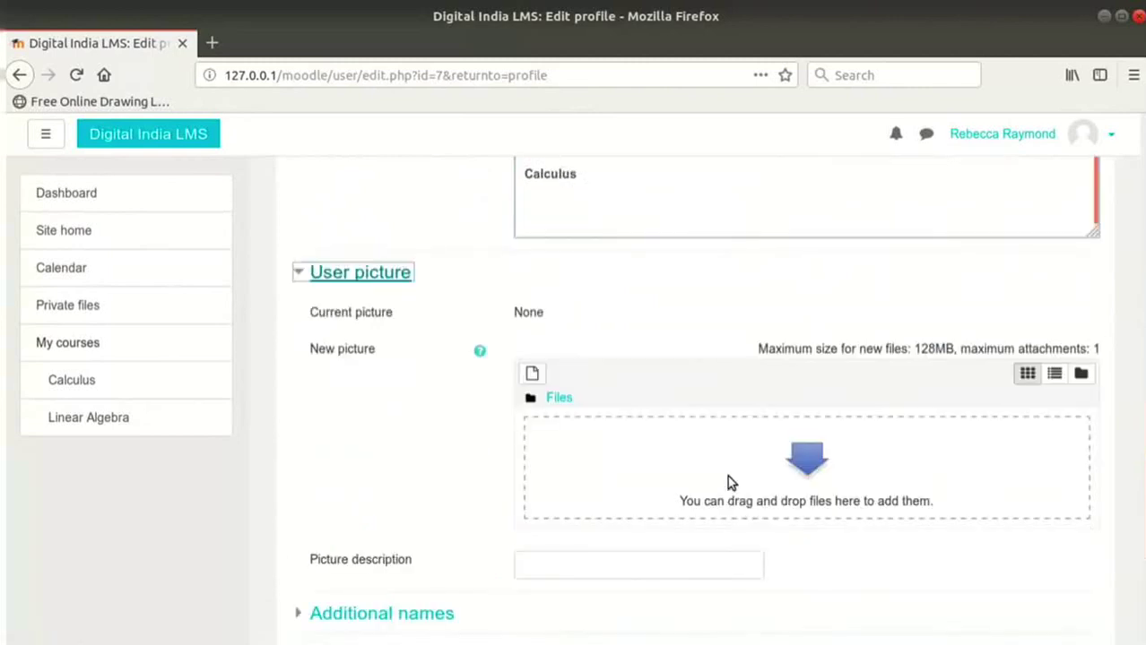
- In the Optional section, set Institution to IIT Bombay and Department to Mathematics, and enter the phone number
scroll(664, 524, up, 1)
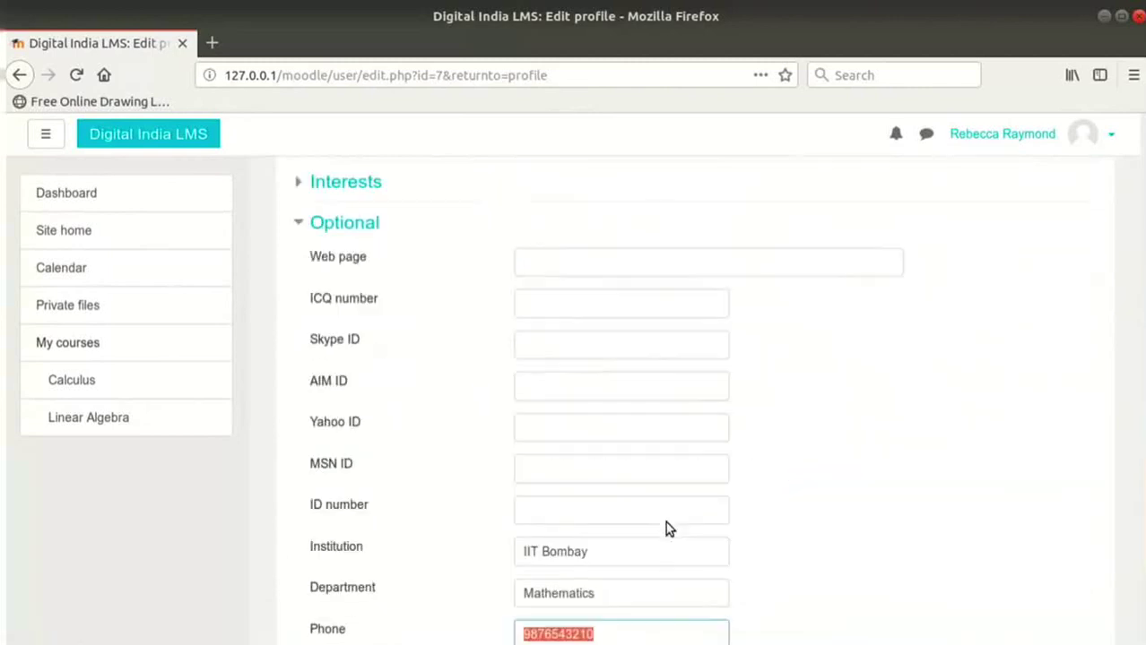
scroll(667, 523, down, 3)
scroll(667, 523, down, 2)
click(807, 429)
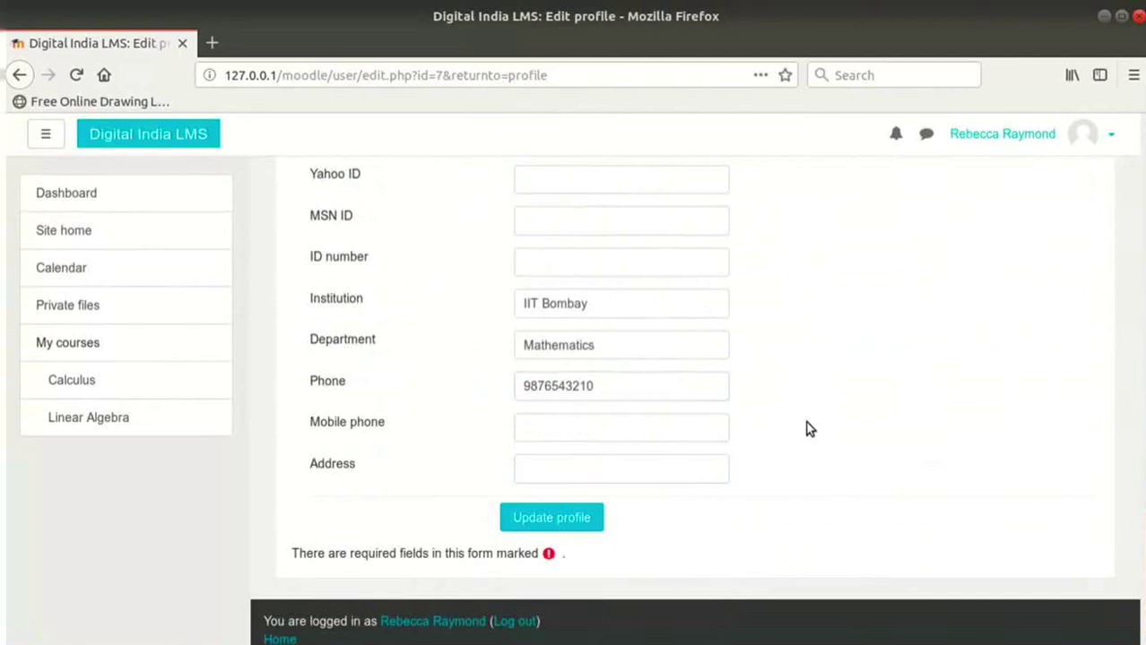
- Save the edited user profile
scroll(807, 429, down, 1)
scroll(807, 430, down, 1)
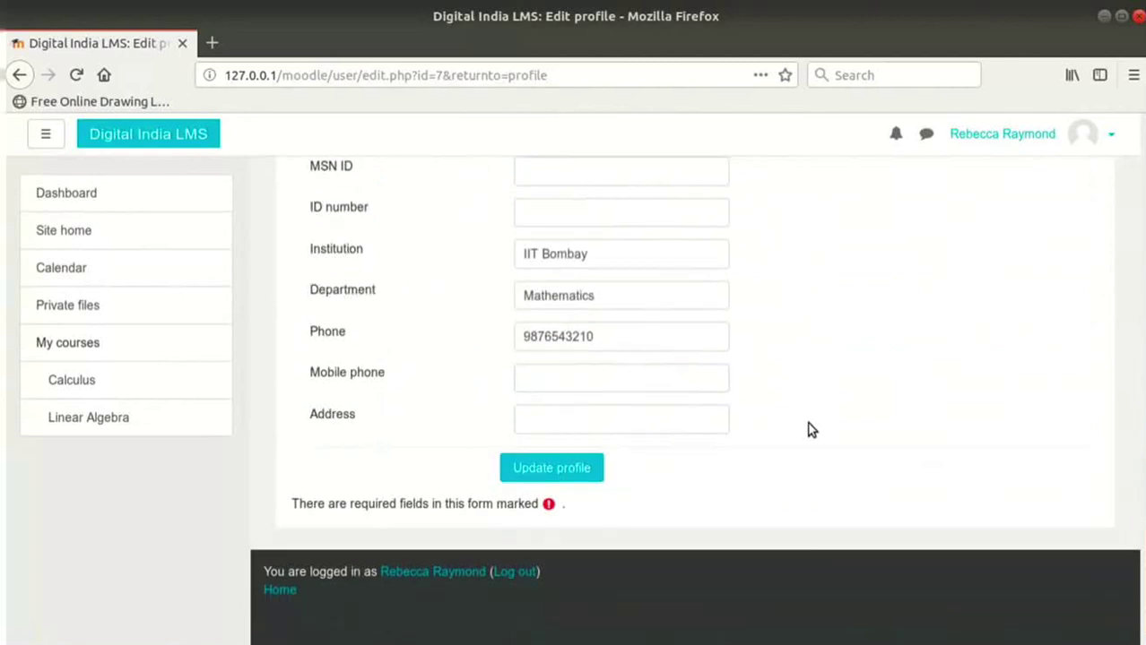
click(592, 473)
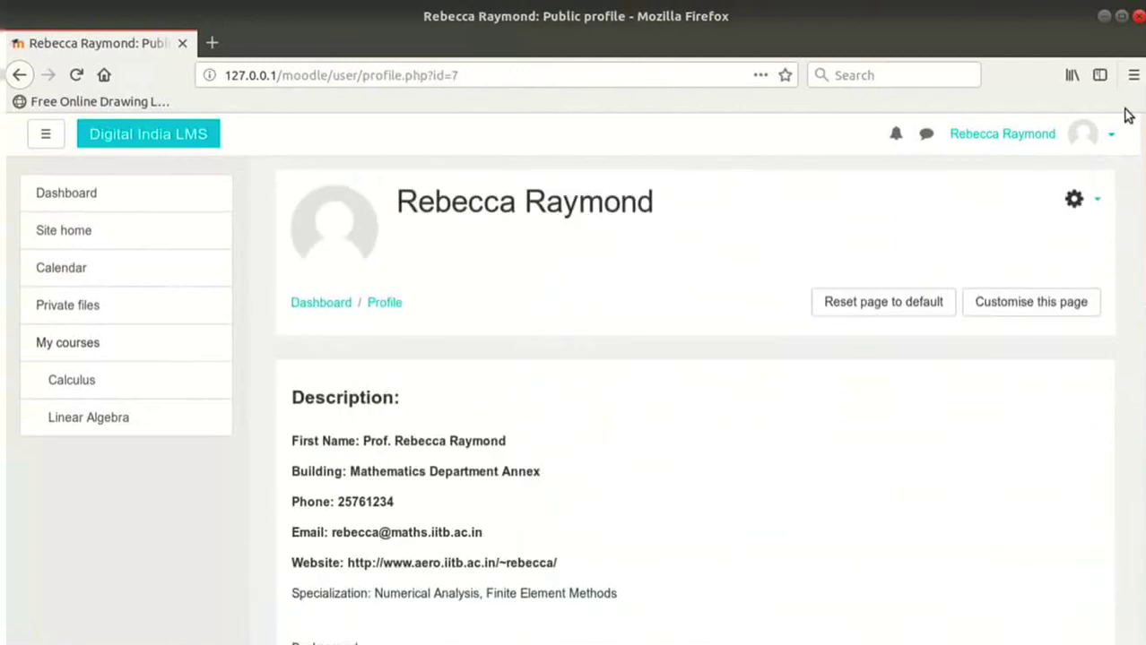
- Open the calendar preferences from the user account preferences
click(1086, 139)
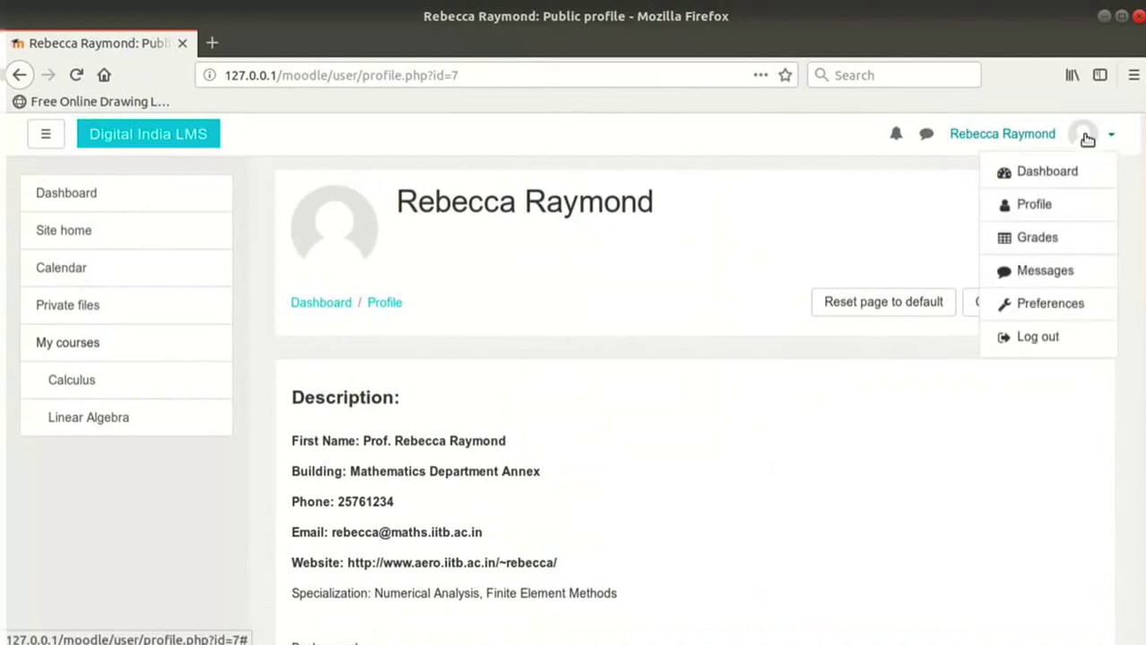
click(1069, 306)
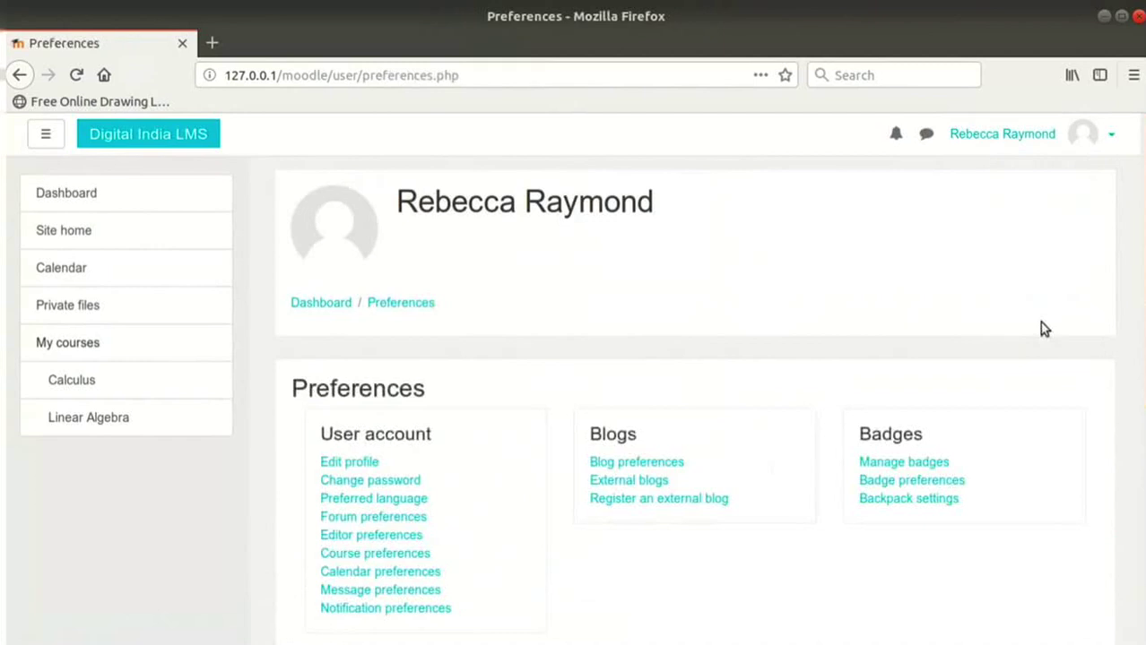
scroll(1041, 328, down, 2)
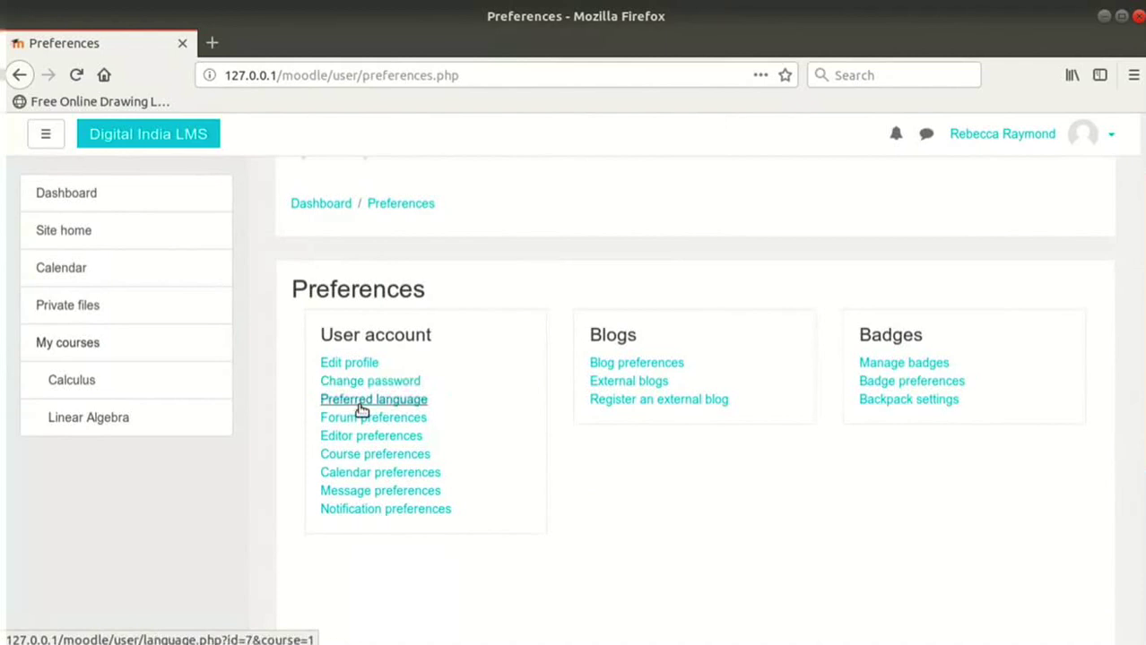
click(379, 473)
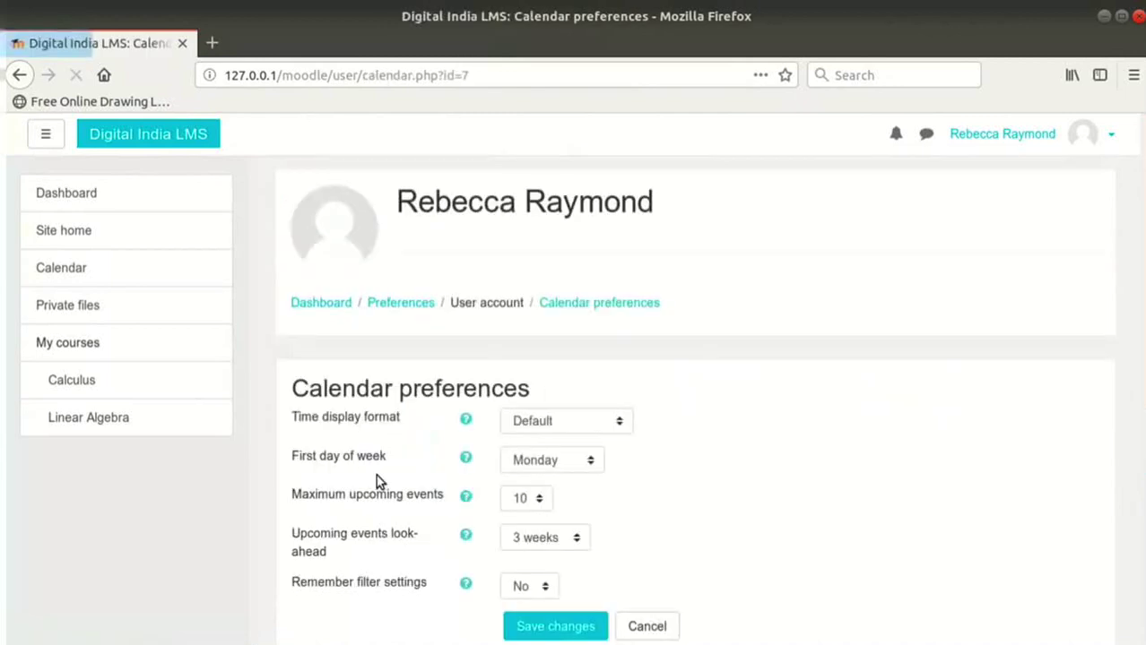
- Set the calendar's time display format to 24-hour and the upcoming events look-ahead to 2 weeks, and save the preferences
scroll(820, 371, down, 2)
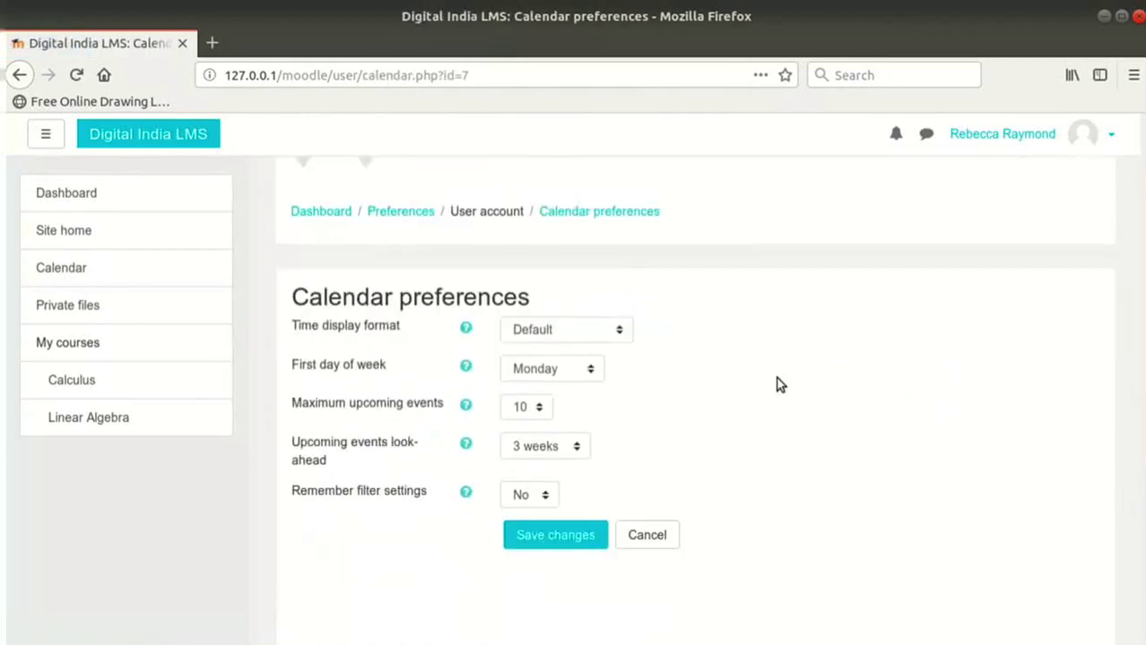
click(619, 326)
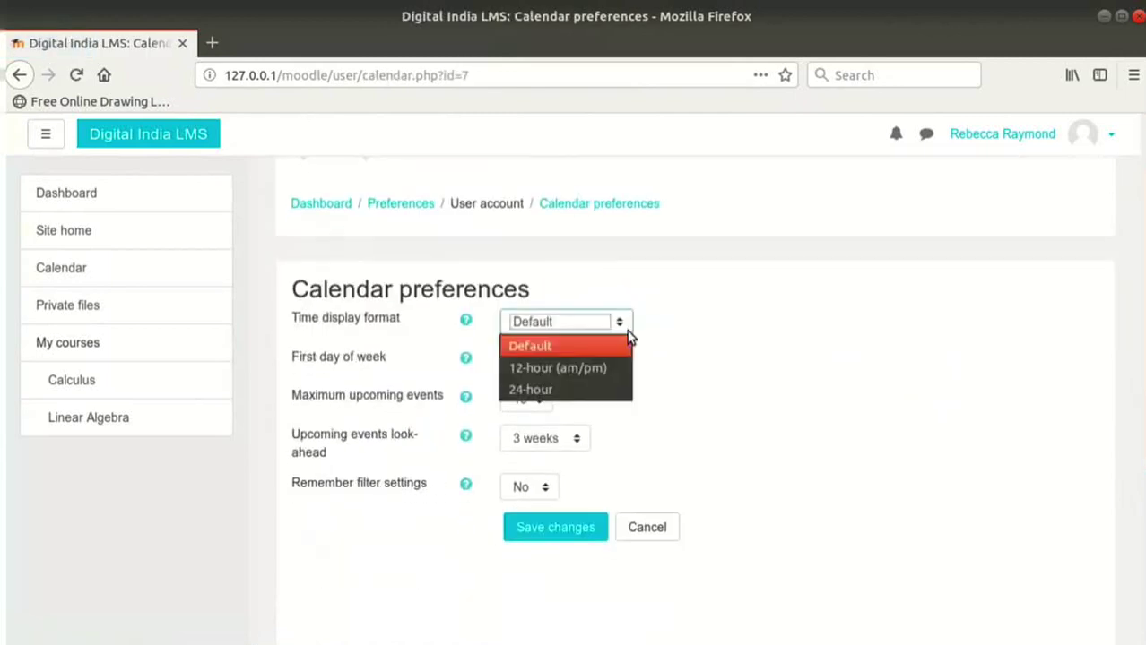
click(568, 388)
click(797, 417)
scroll(791, 418, down, 2)
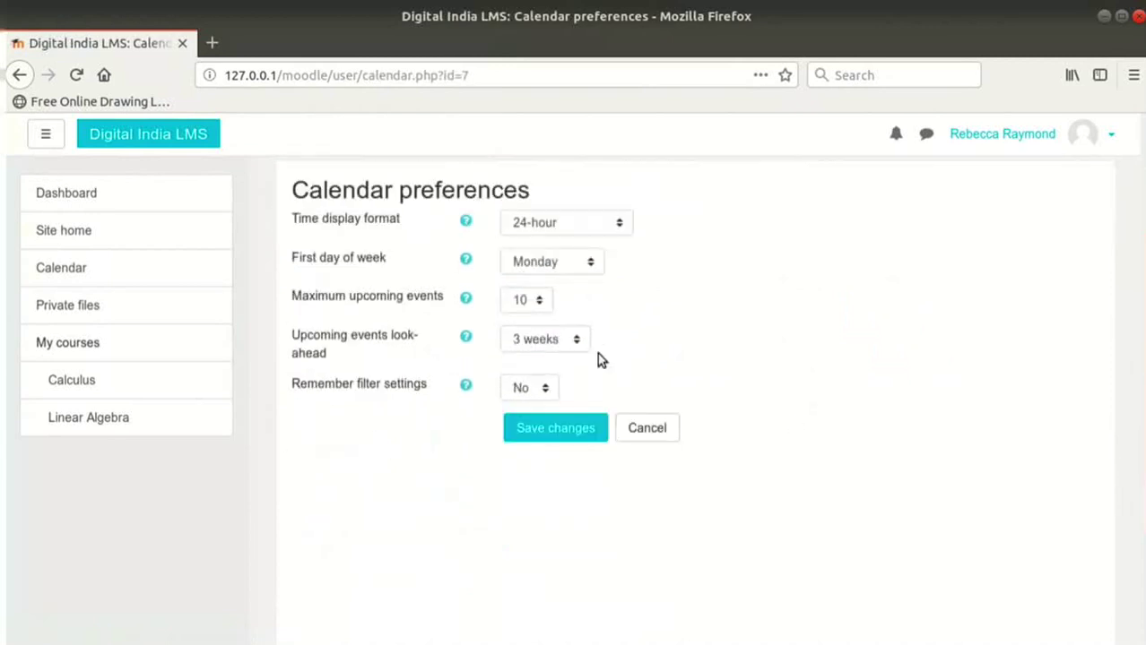
click(577, 340)
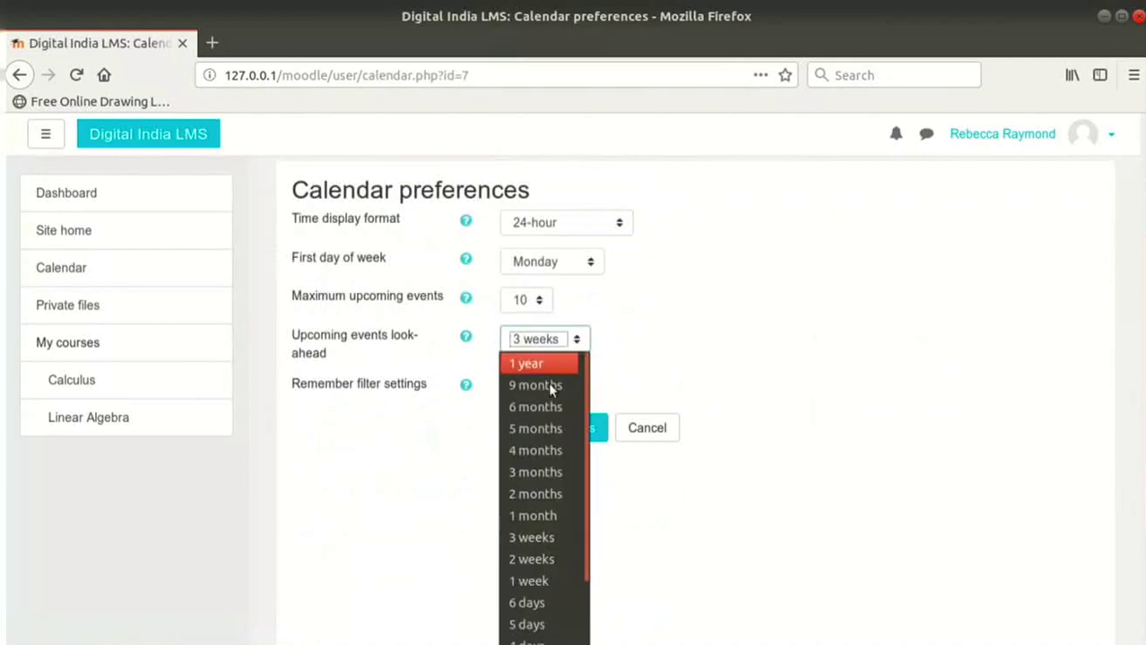
click(542, 559)
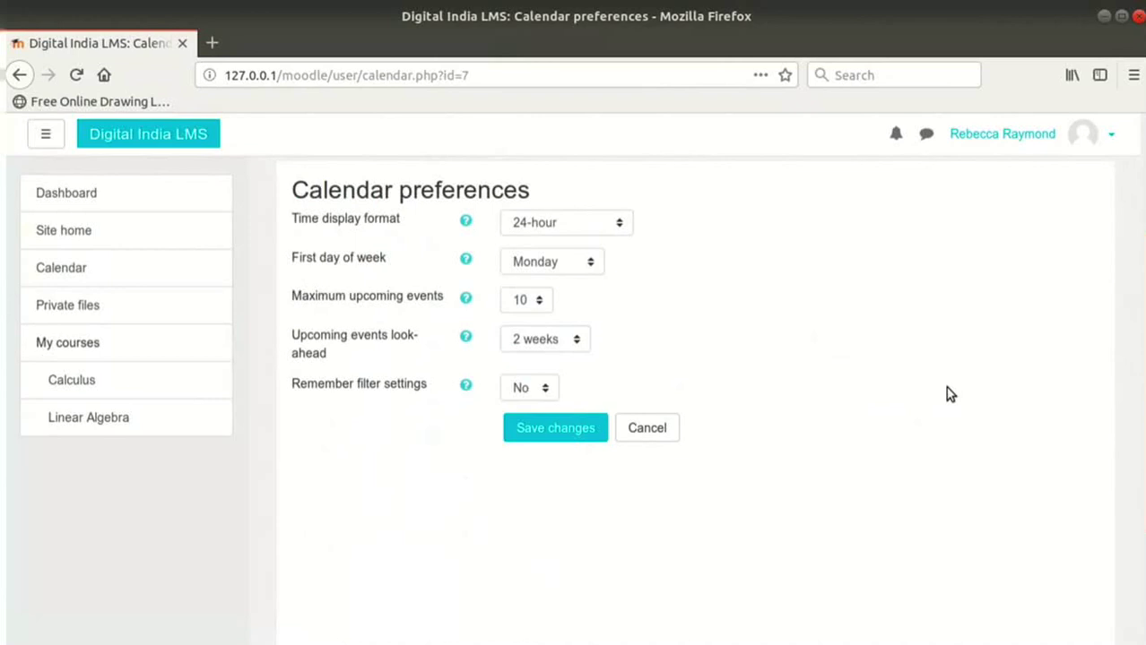
click(578, 429)
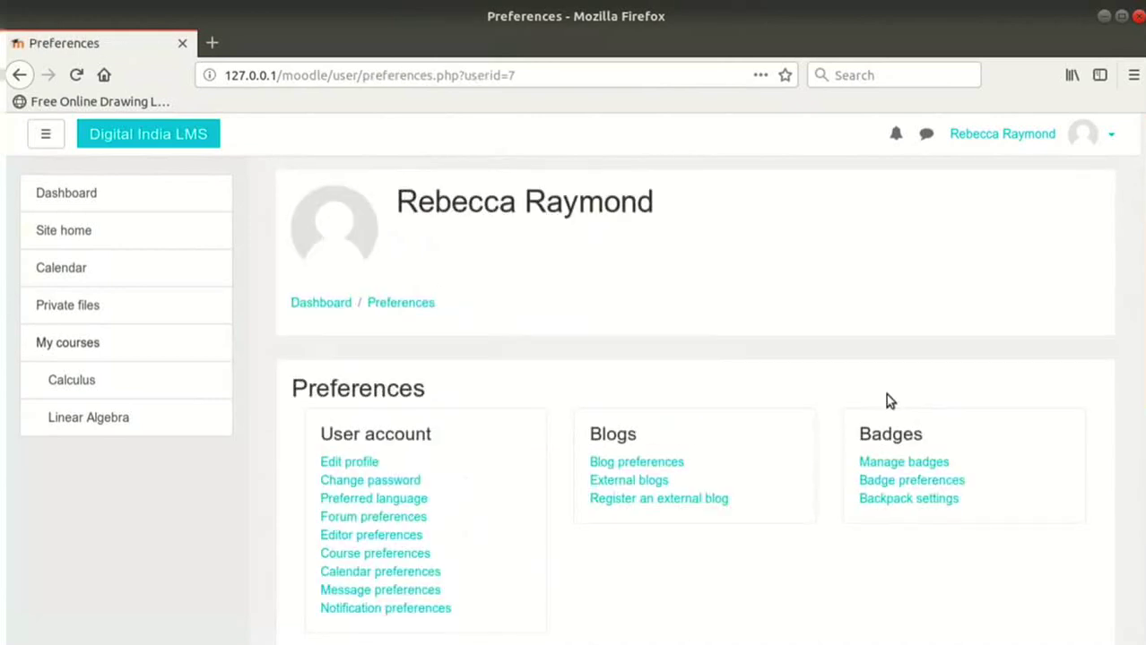
- Look over the preferences page and return to the dashboard
scroll(885, 394, down, 3)
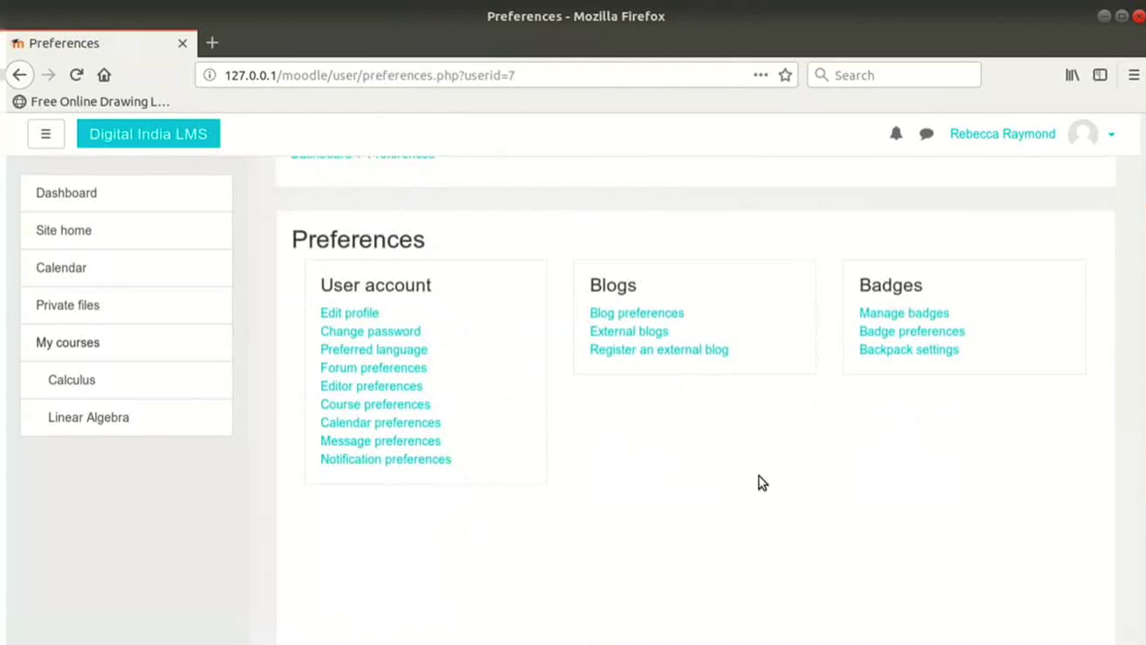
scroll(752, 462, up, 2)
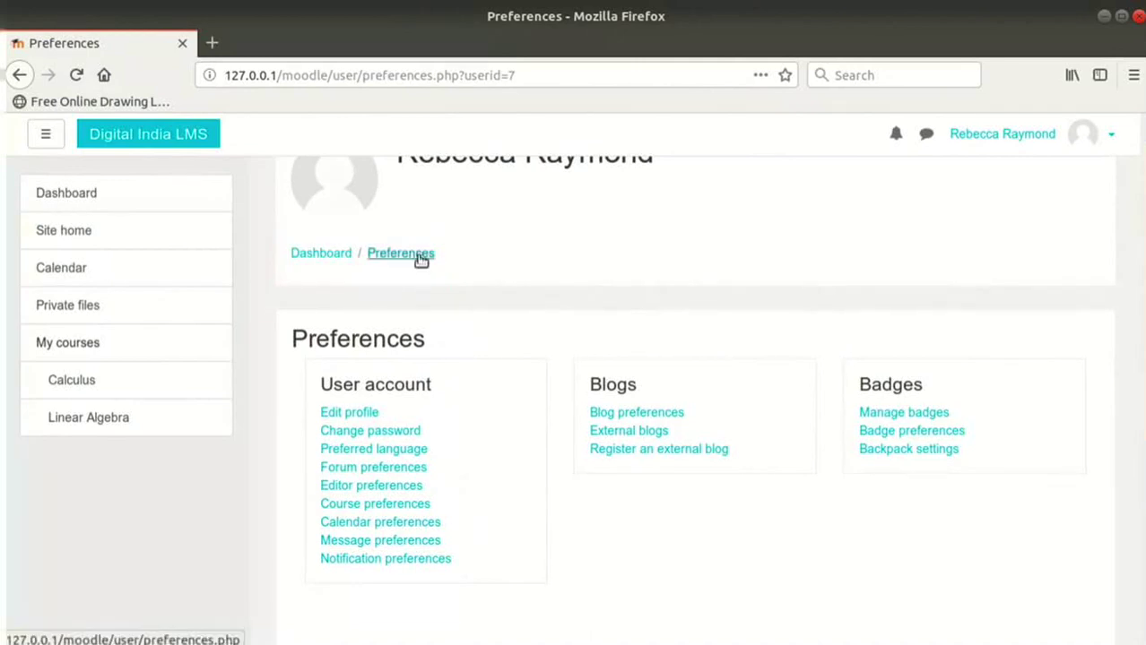
click(320, 254)
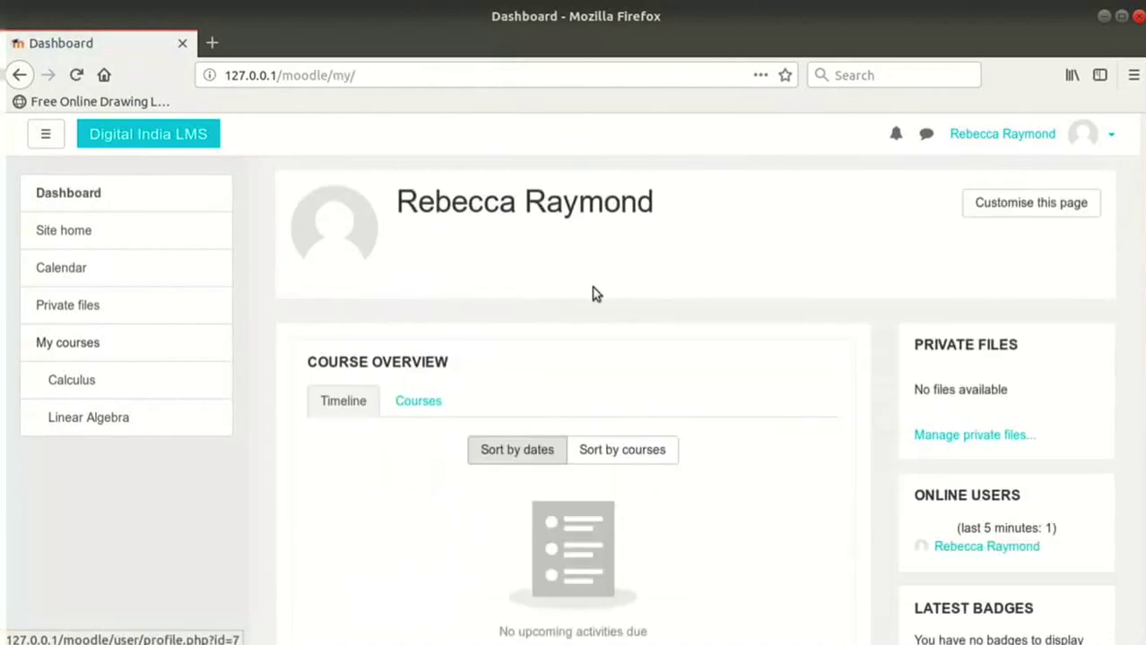
scroll(592, 287, down, 2)
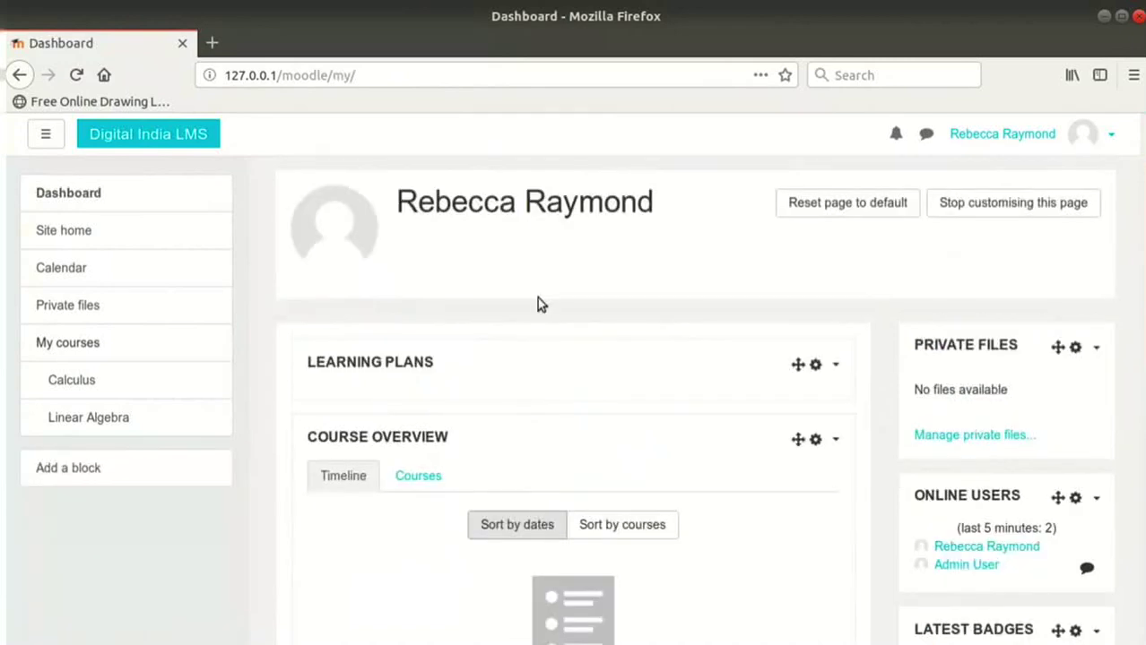
- Open the Calculus course and turn editing on
click(75, 384)
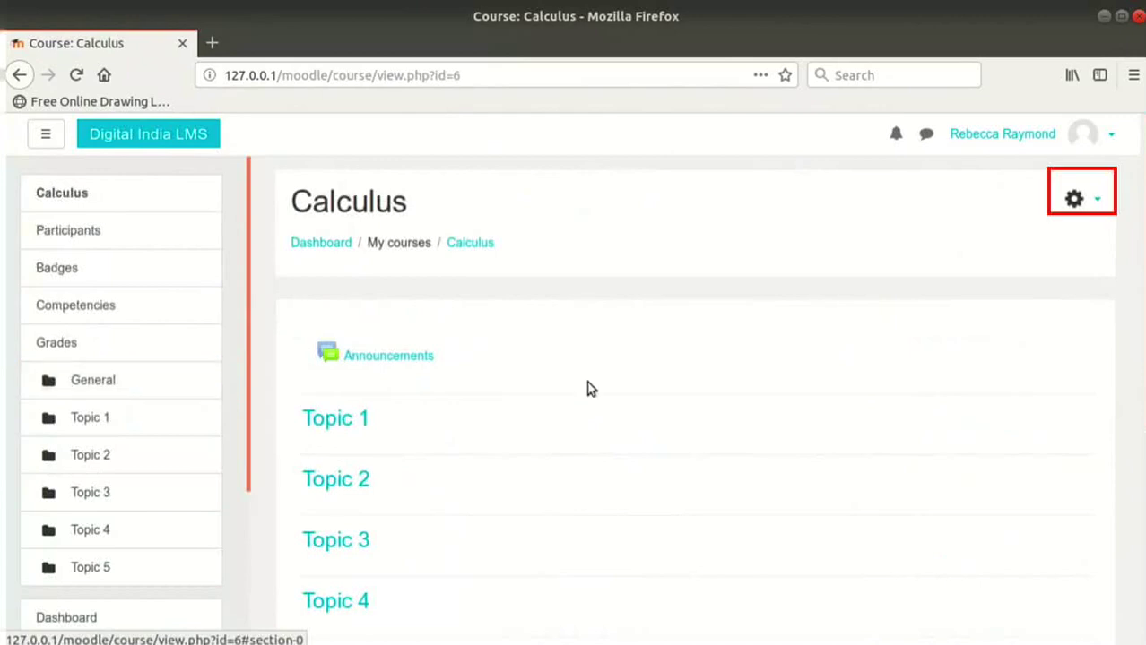
click(1101, 202)
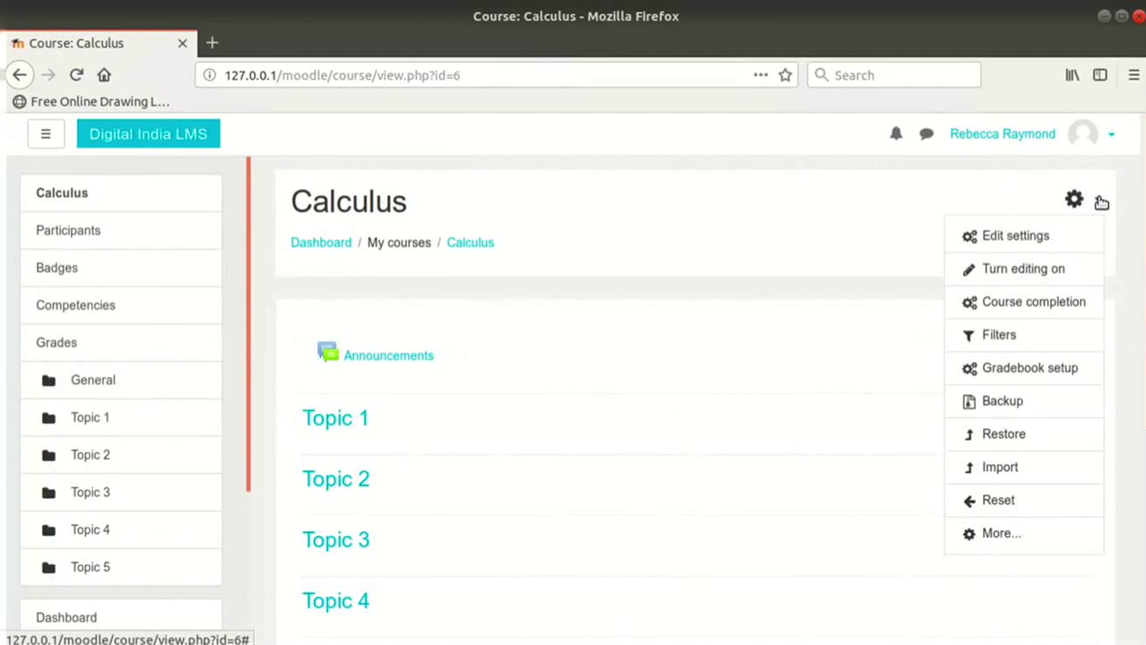
click(1044, 272)
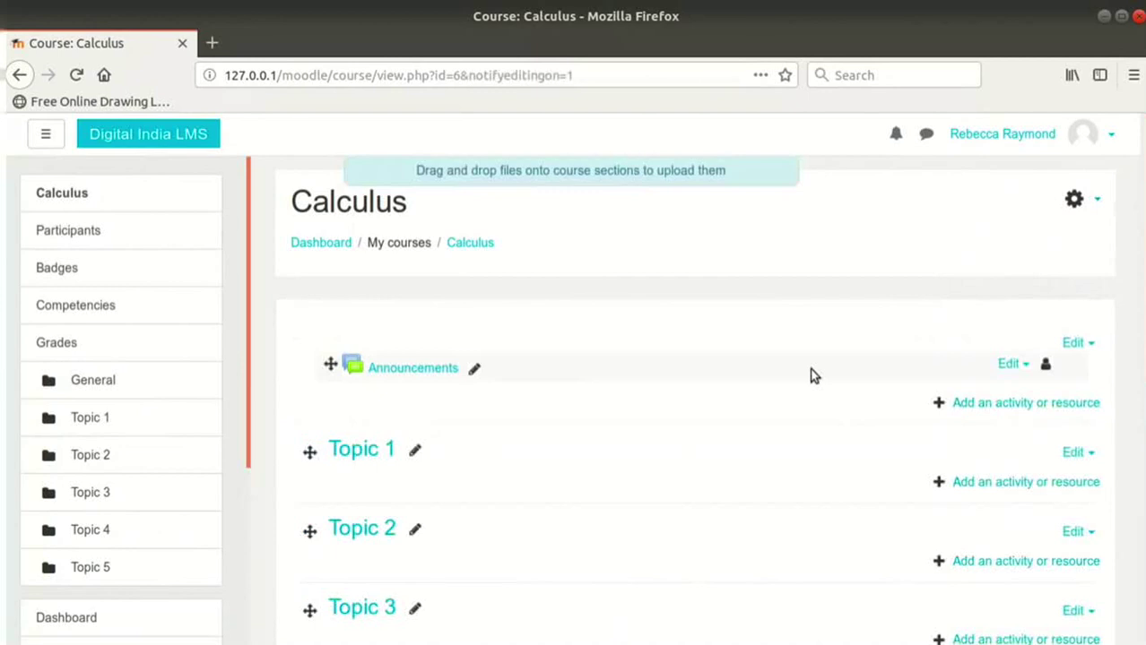
- Rename Topic 1 of the Calculus course as Basic Calculus
scroll(810, 375, down, 1)
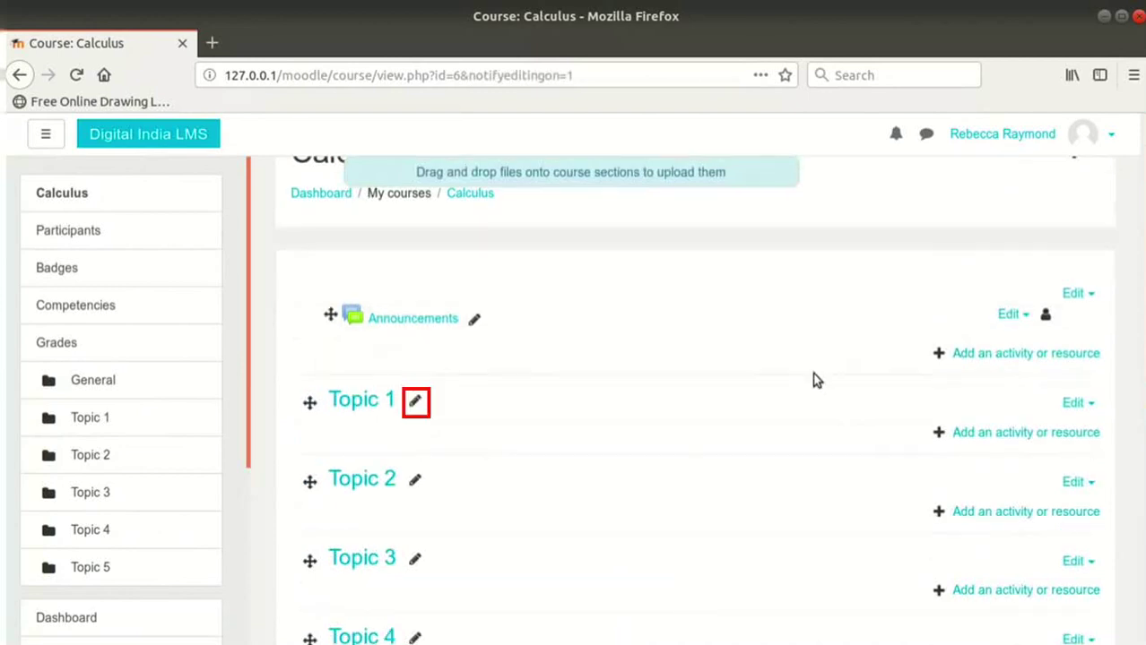
click(417, 405)
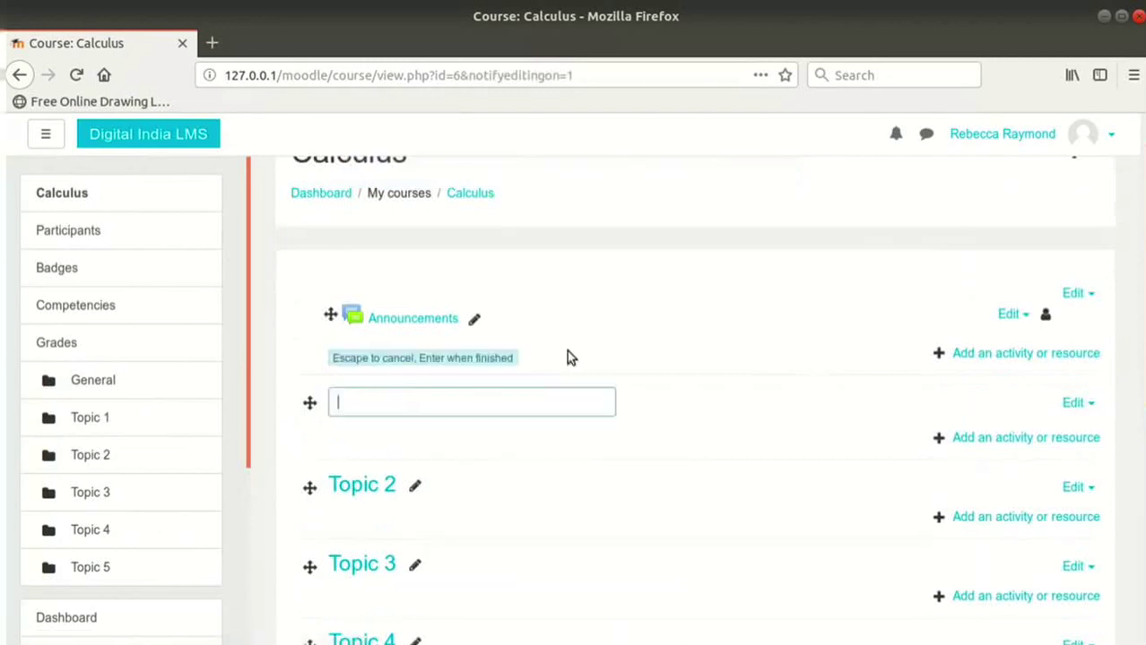
scroll(566, 350, down, 1)
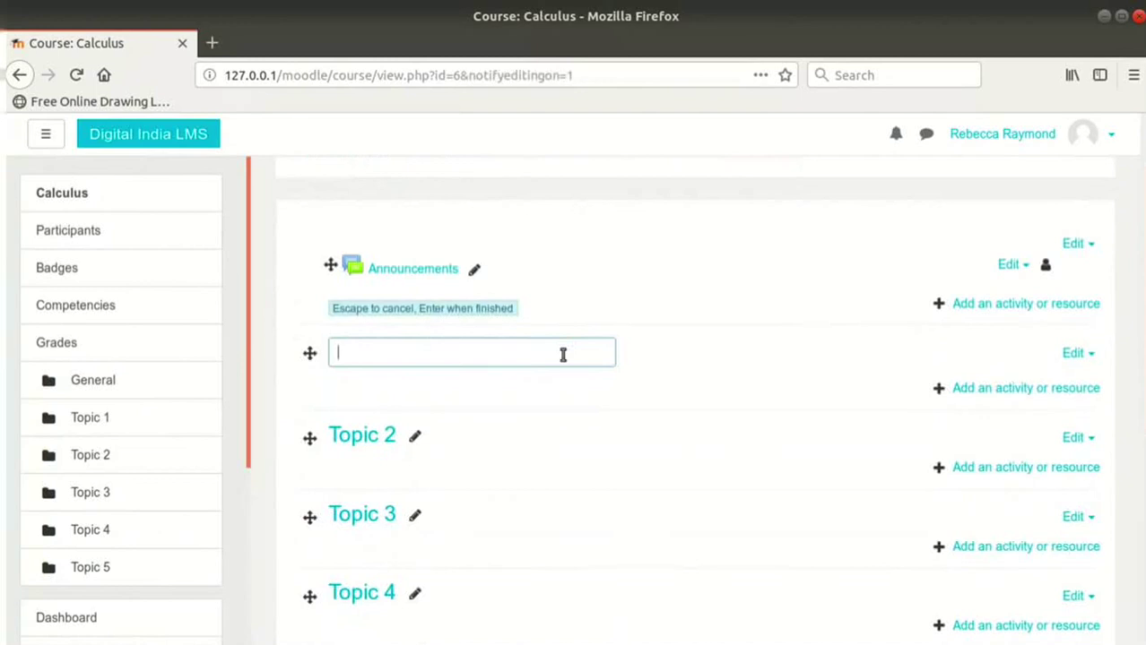
text(Basic Calculus)
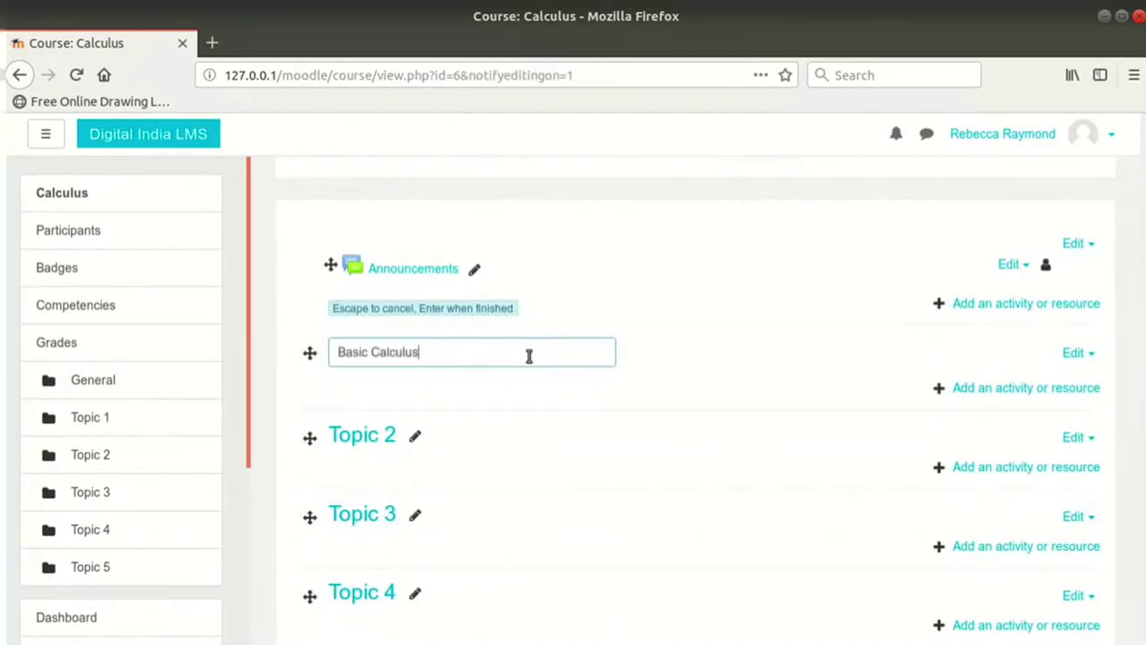
key(Return)
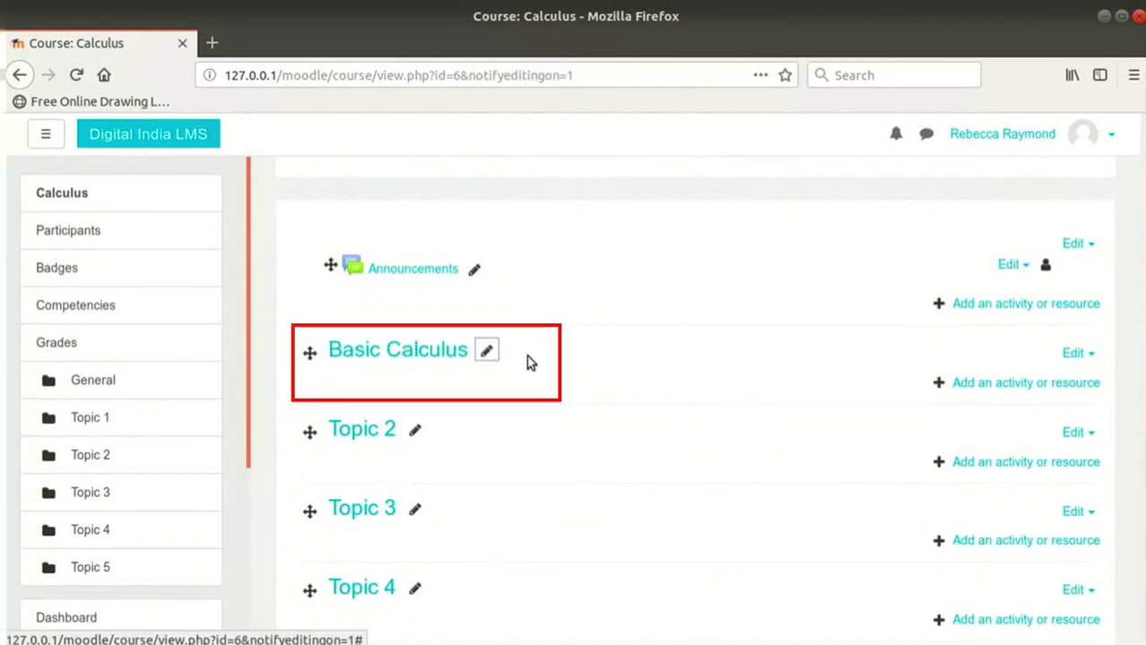
- Add a Basic Calculus summary listing sub-topics on evolutes and involutes, definite and improper integrals, Beta and Gamma functions, and integral applications, and save it
click(1076, 354)
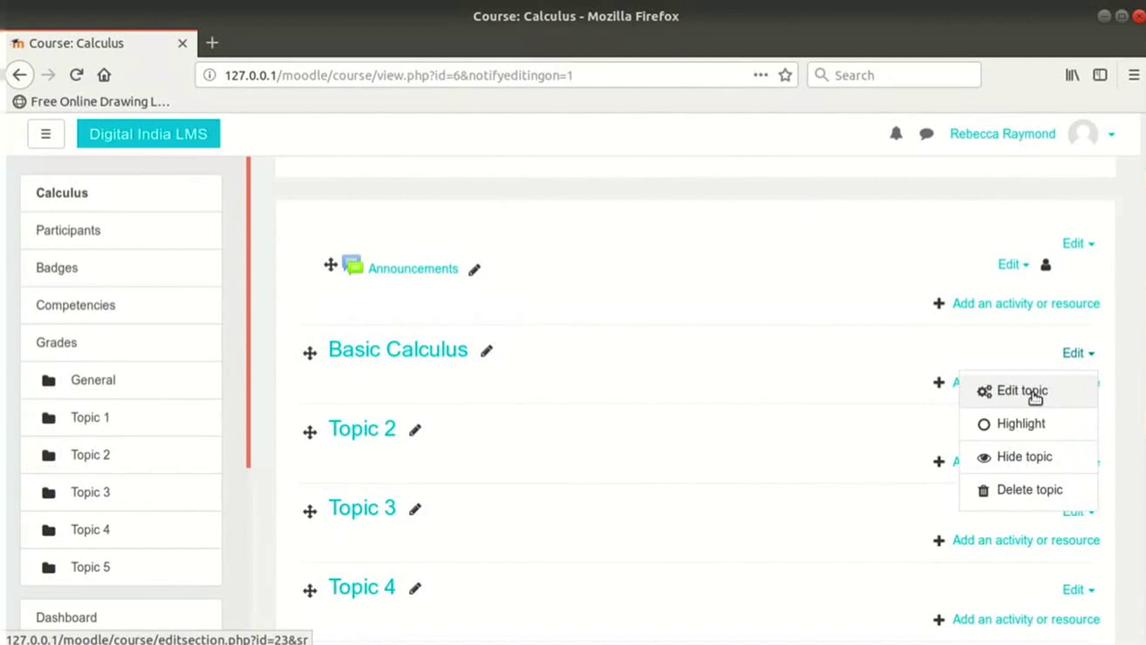
click(1022, 392)
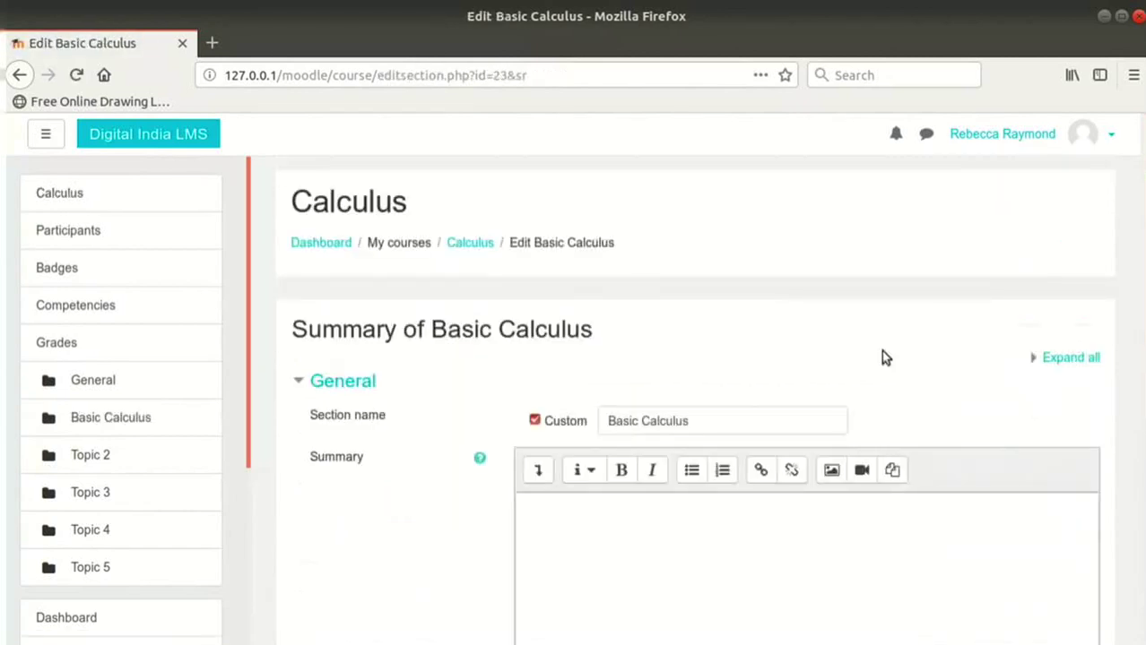
scroll(879, 357, down, 2)
click(801, 463)
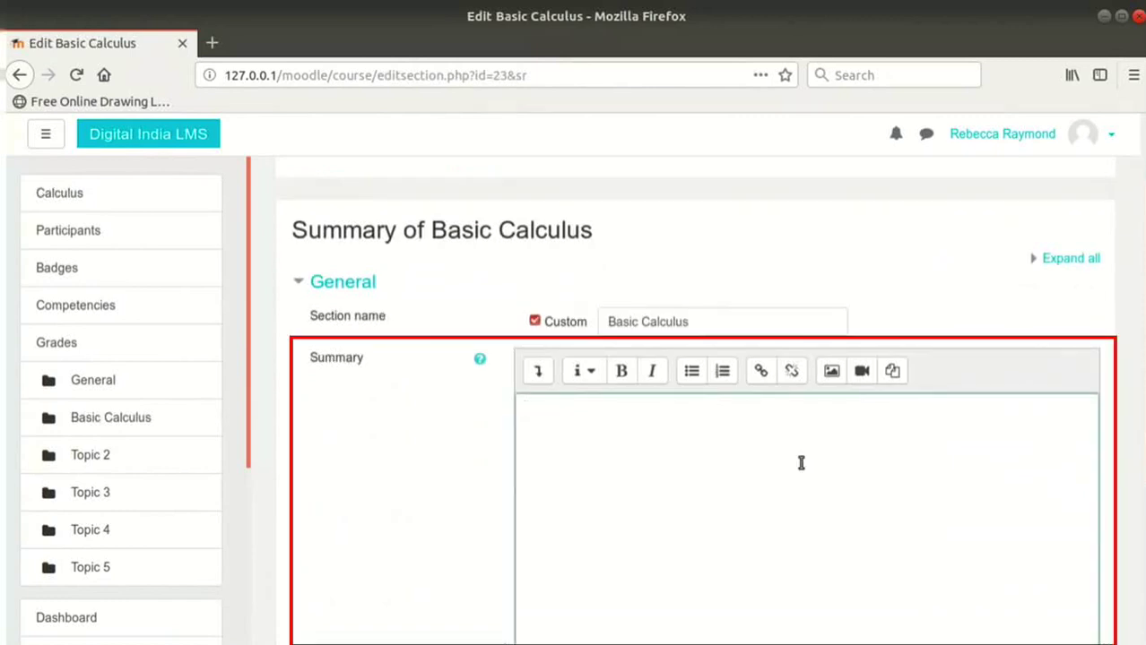
text(Following sub-topics will be covered in this topic: 1. Evolutes and involutes; 2. Evaluation of definite and improper integrals; 3. Beta and Gamma functions and their properties; 4. Applications of definite integrals to evaluate surface areas and volumes of revolutions.)
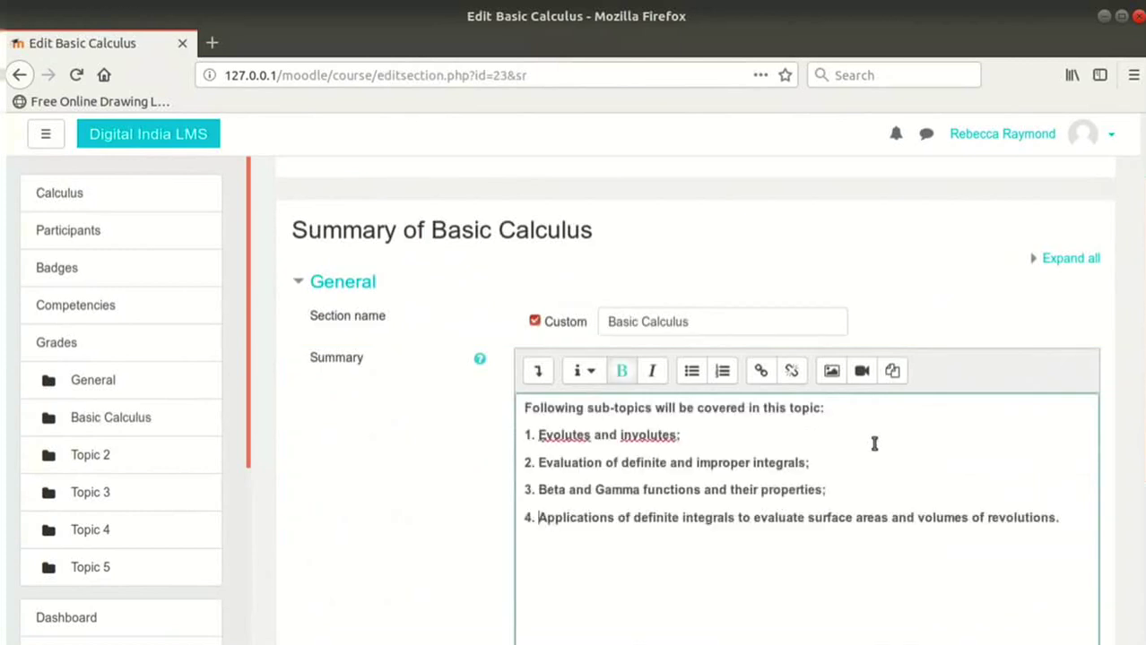
click(875, 446)
scroll(875, 453, down, 3)
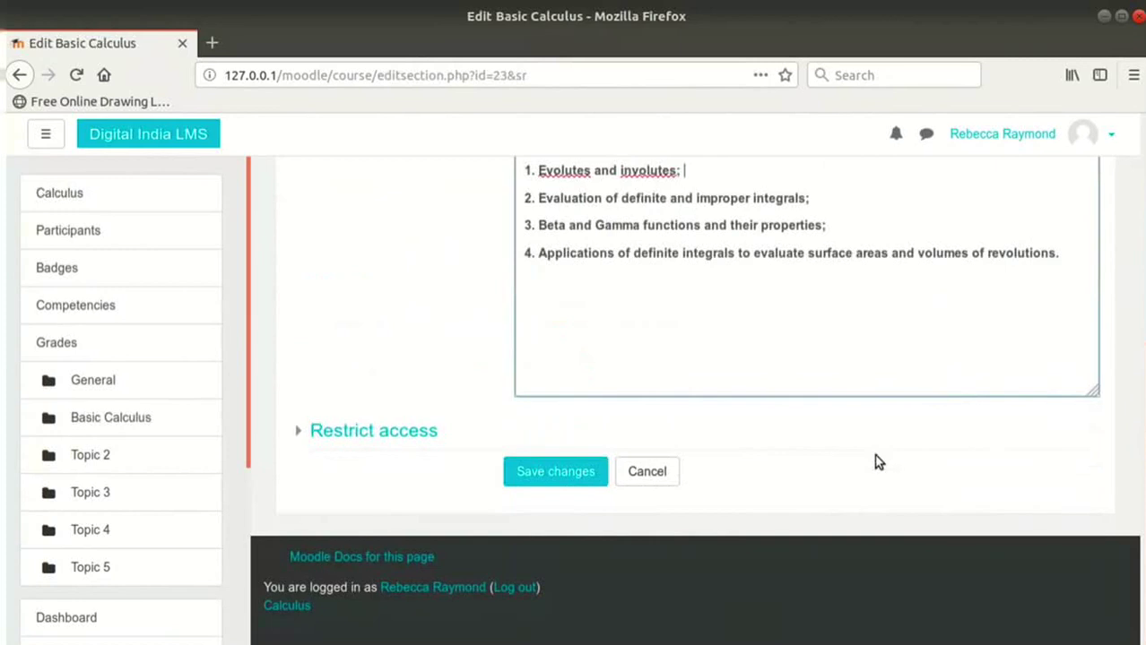
click(565, 473)
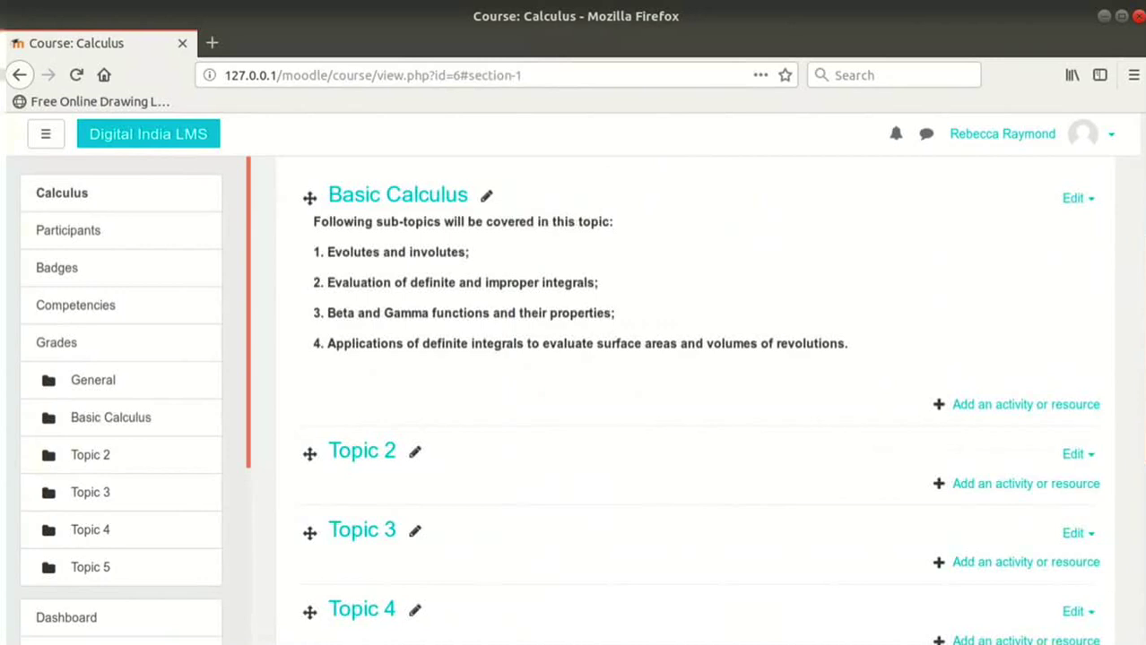
- Log out of the Moodle site
click(1113, 137)
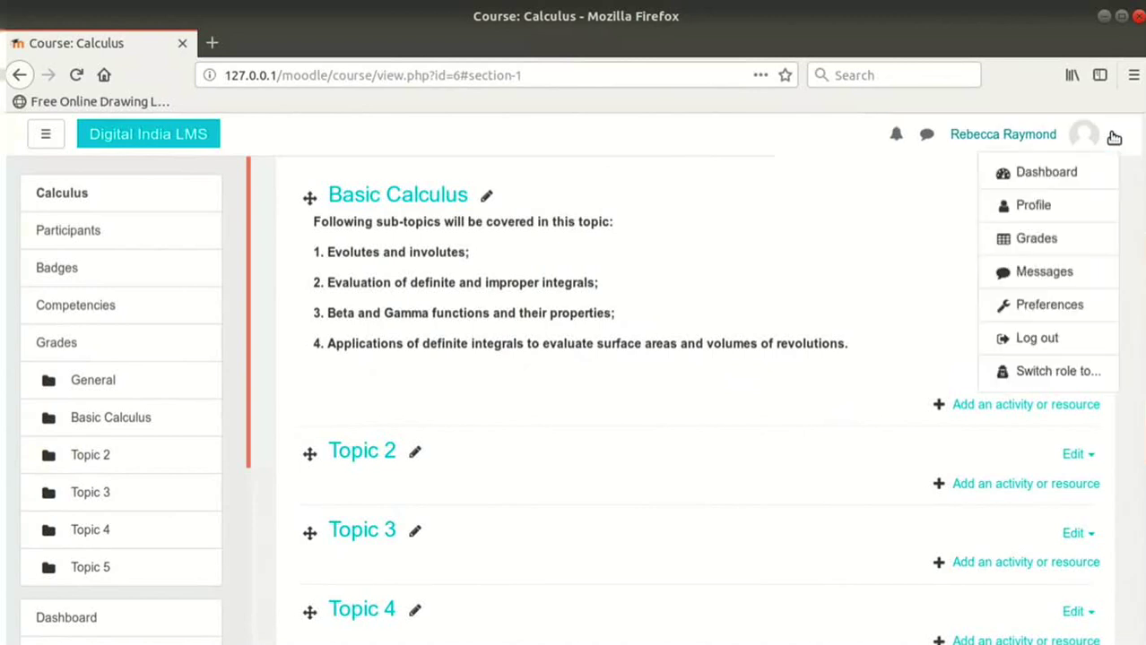
click(1047, 338)
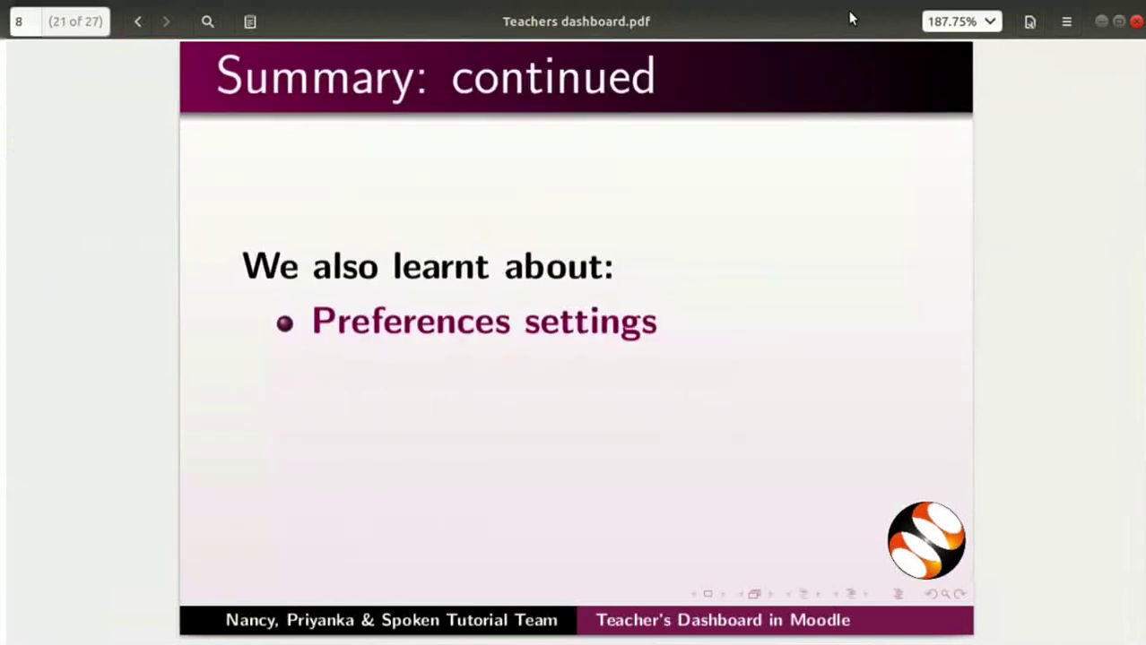
key(Page_Down)
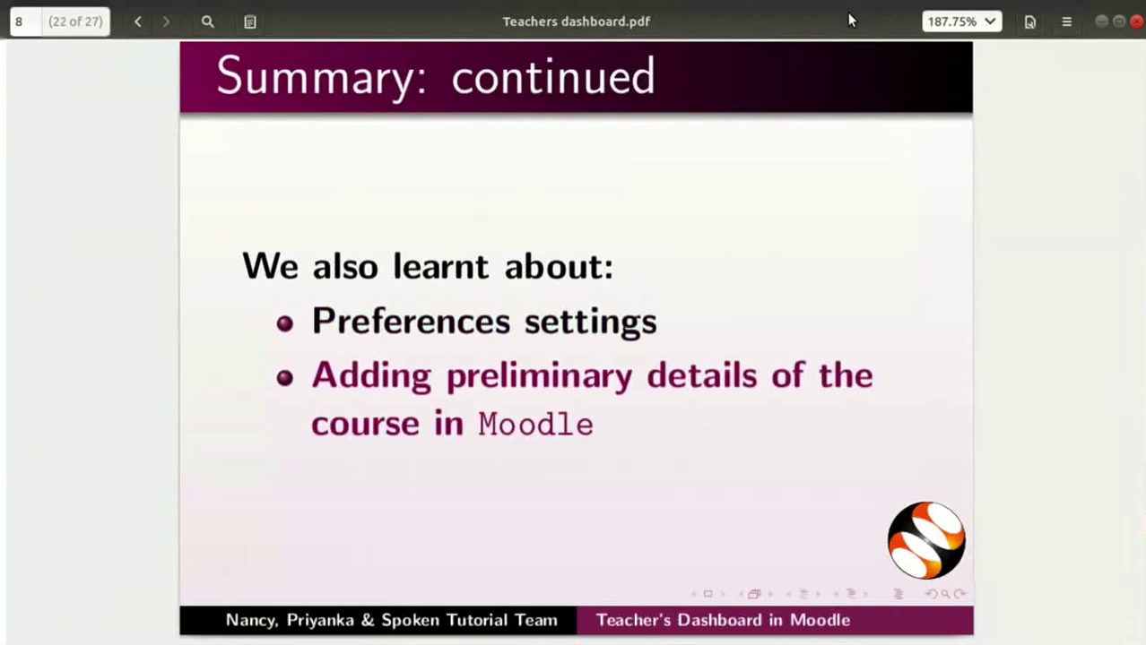